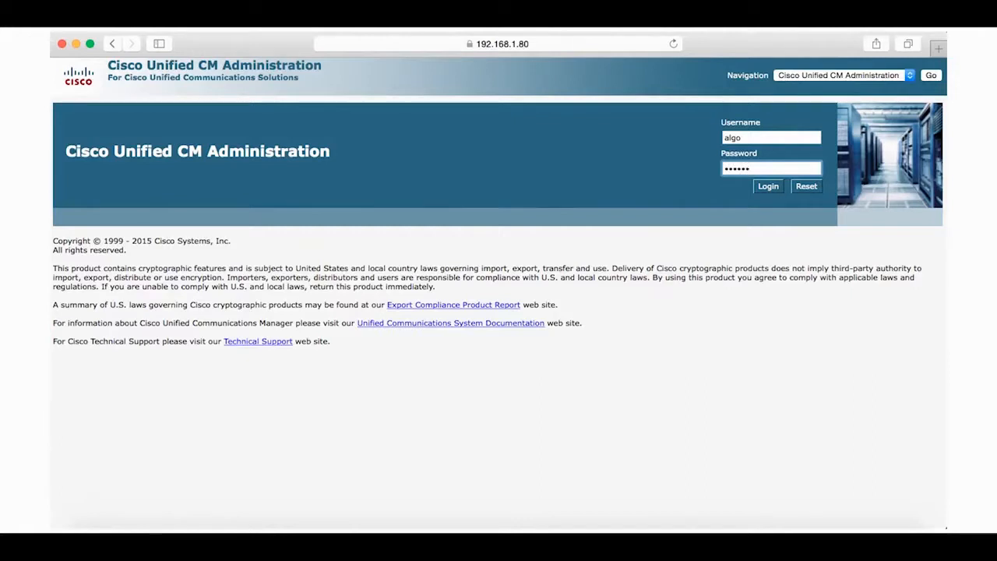
Sign in to Unified CM Administration, skip saving the password, and start a new end user
key("Return")
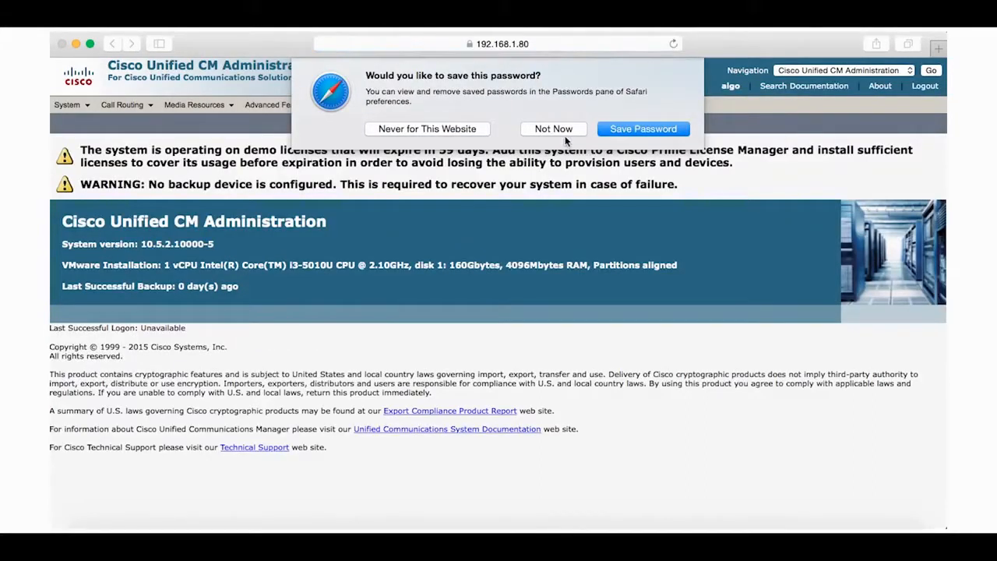
left_click(566, 137)
mouse_move(468, 105)
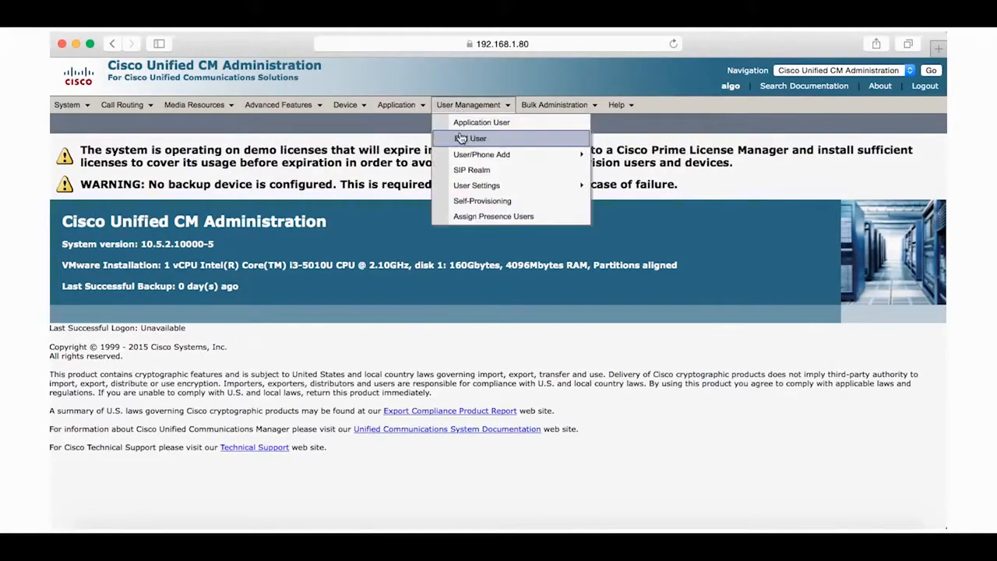
left_click(467, 139)
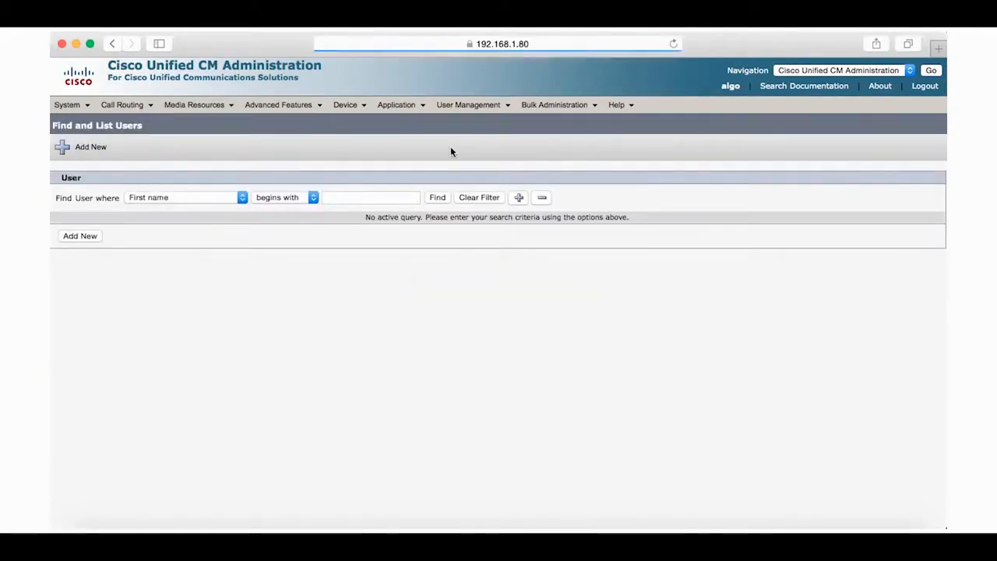
left_click(80, 236)
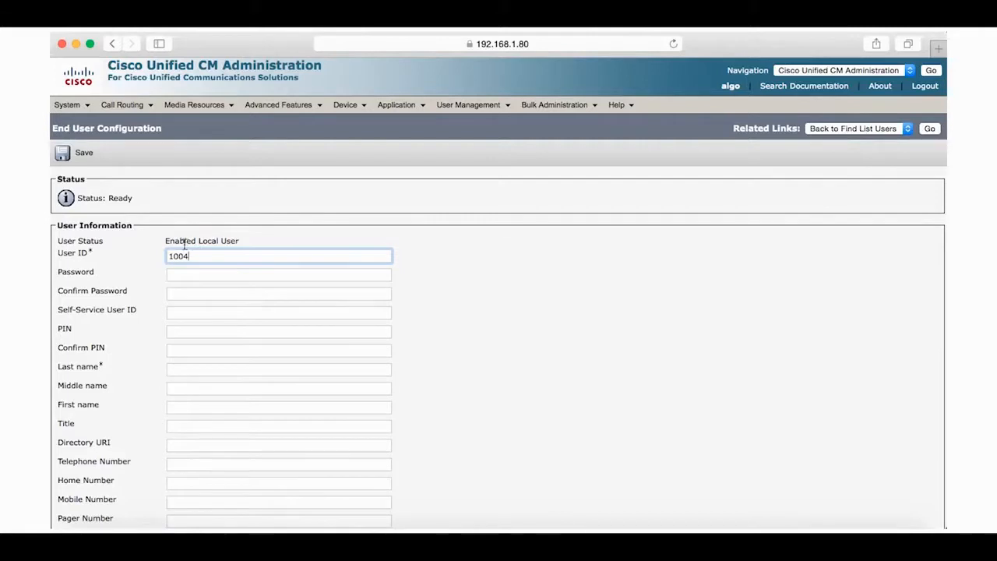
Create end user 1004 with last name Algo and a confirmed password, and save it
left_click(190, 272)
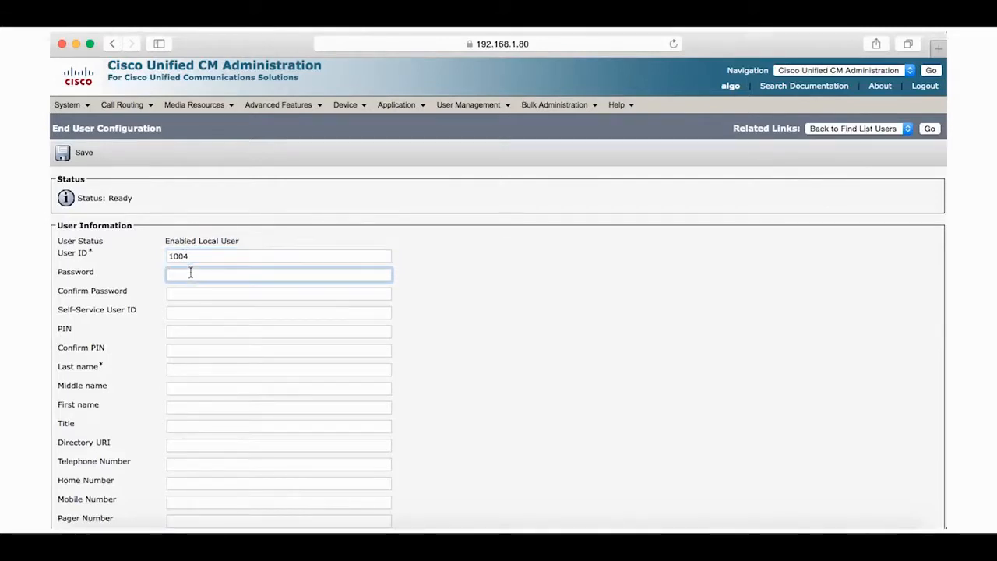
type("1234")
left_click(178, 293)
type("1234")
left_click(174, 369)
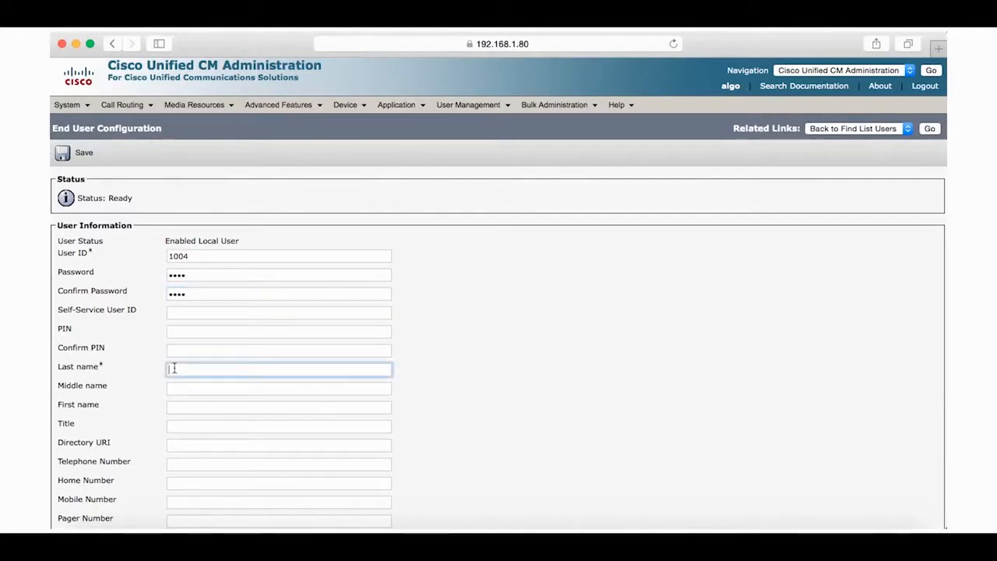
type("Algo")
scroll(383, 445, "down", 10)
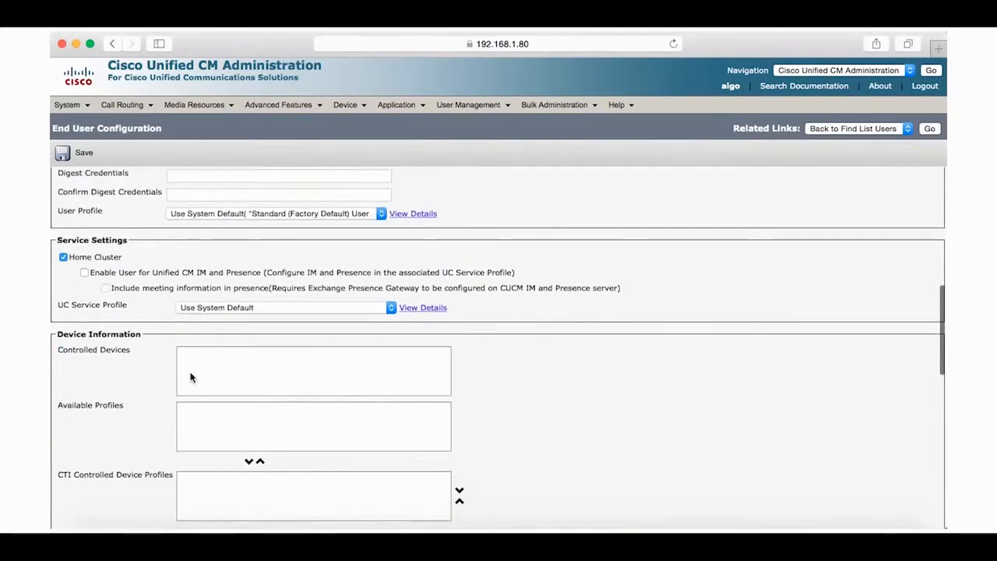
left_click(70, 156)
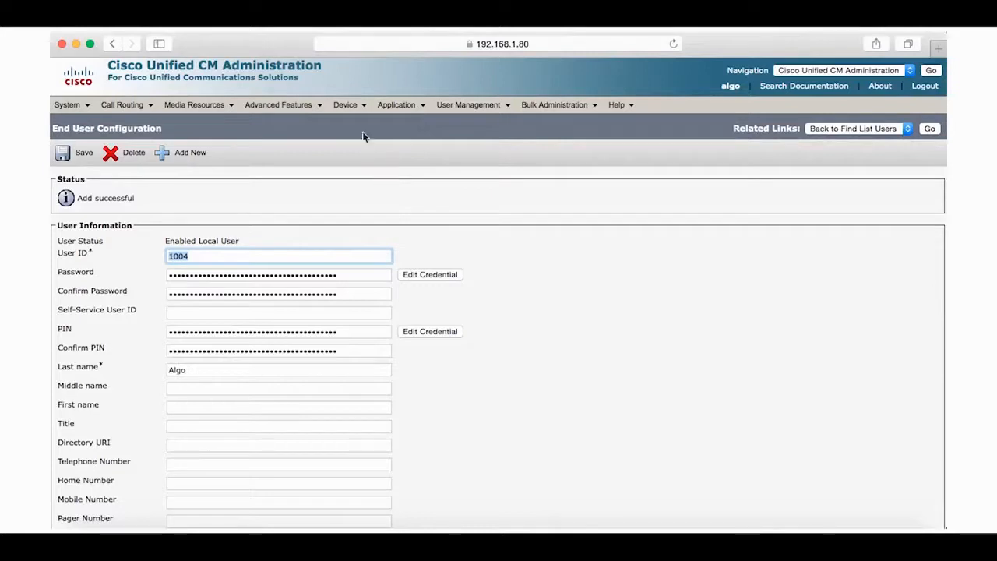
left_click(349, 106)
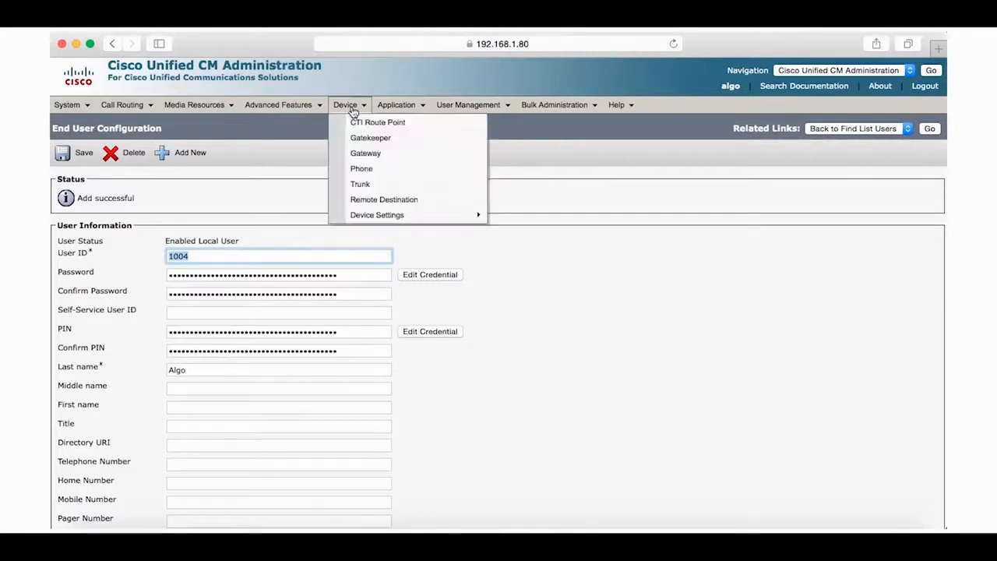
Start adding a new phone of type Third-party SIP Device (Basic)
left_click(364, 170)
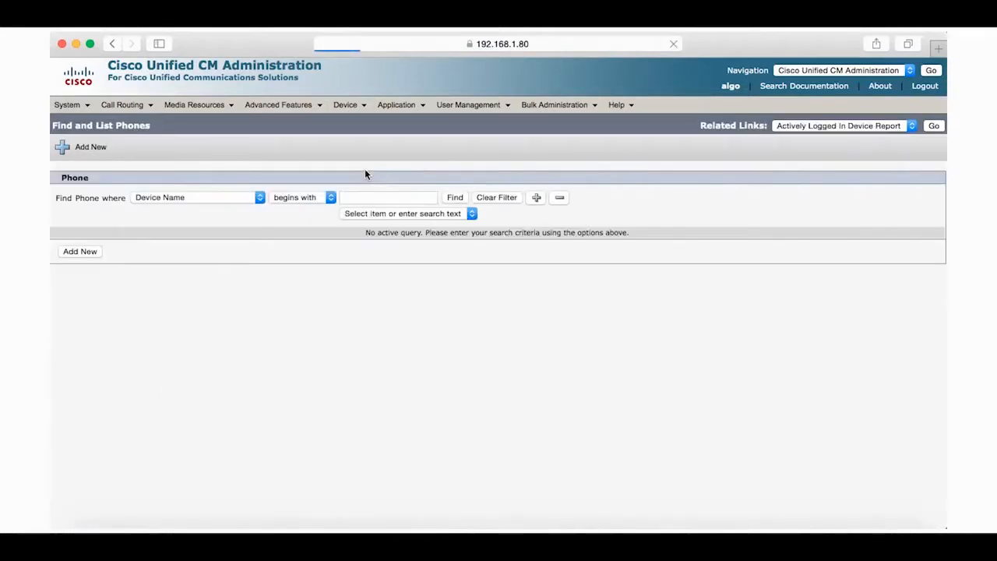
left_click(81, 252)
left_click(178, 245)
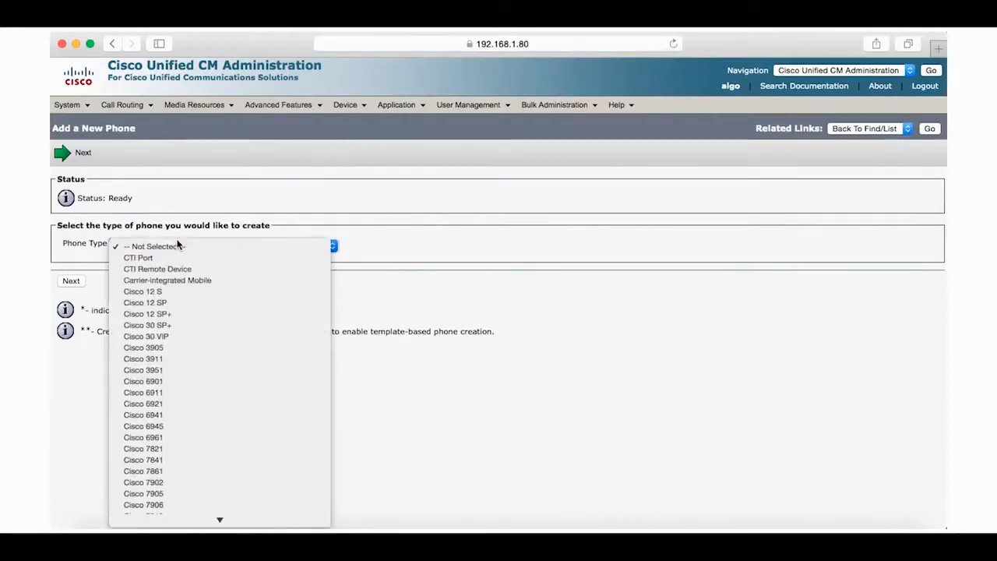
scroll(184, 399, "down", 10)
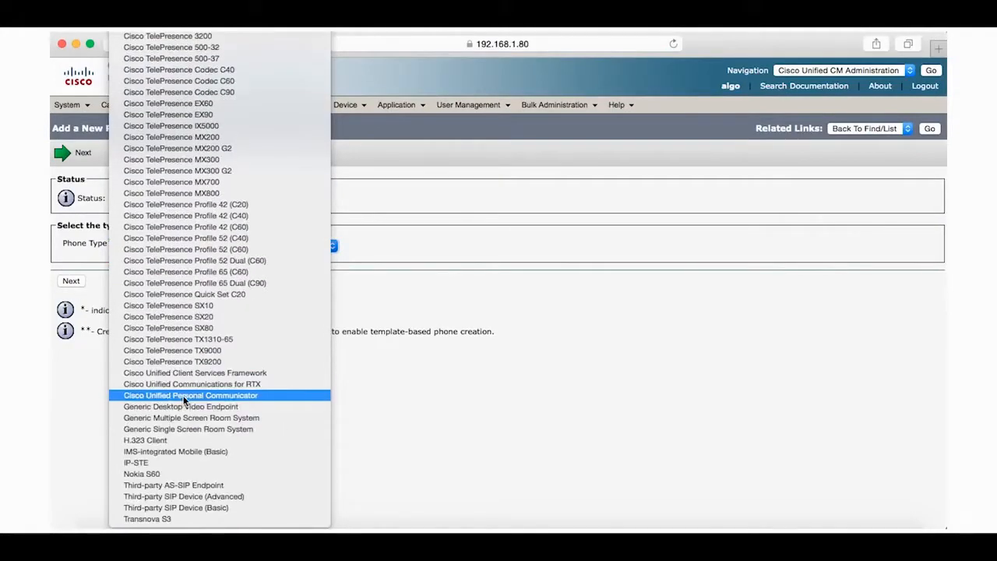
left_click(176, 508)
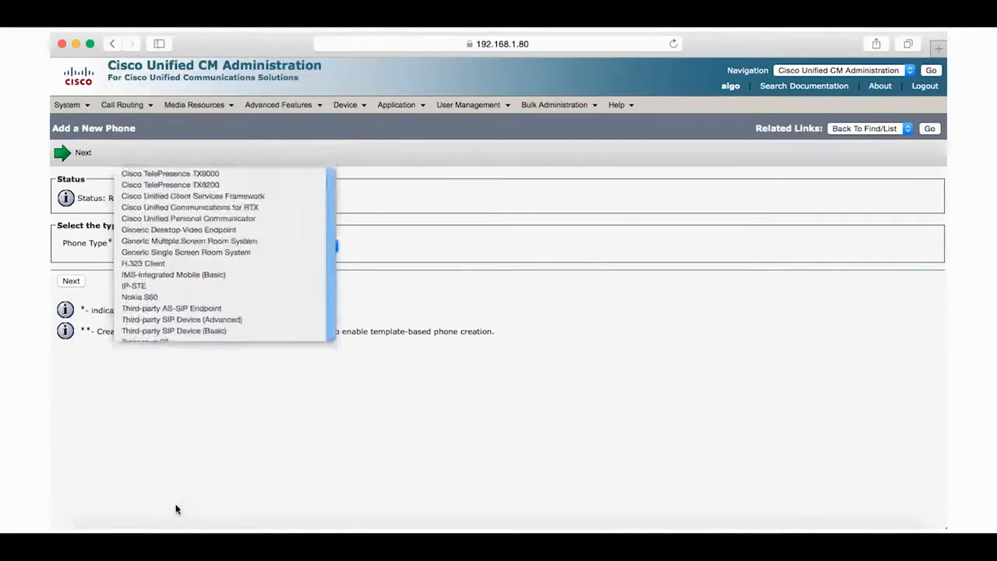
left_click(71, 280)
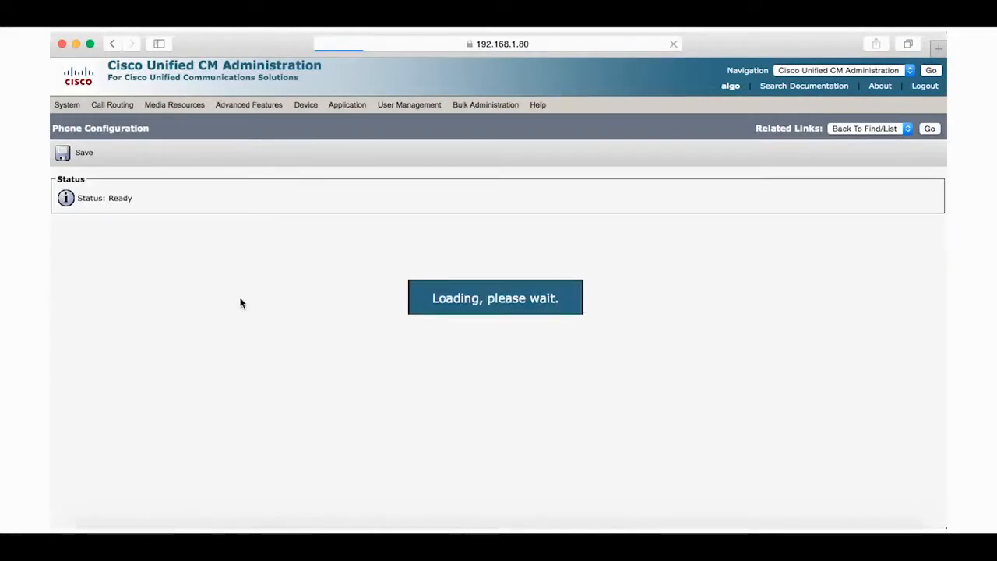
Set MAC 0022EE0200FF, Default device pool, Third-party SIP Device (Basic) template, and owner 1004
type("00")
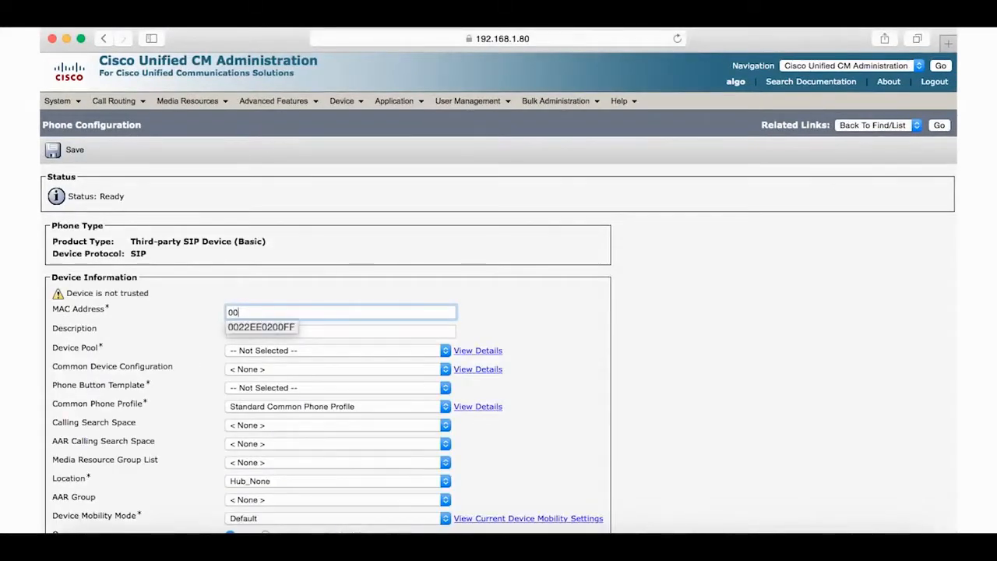
key("Down")
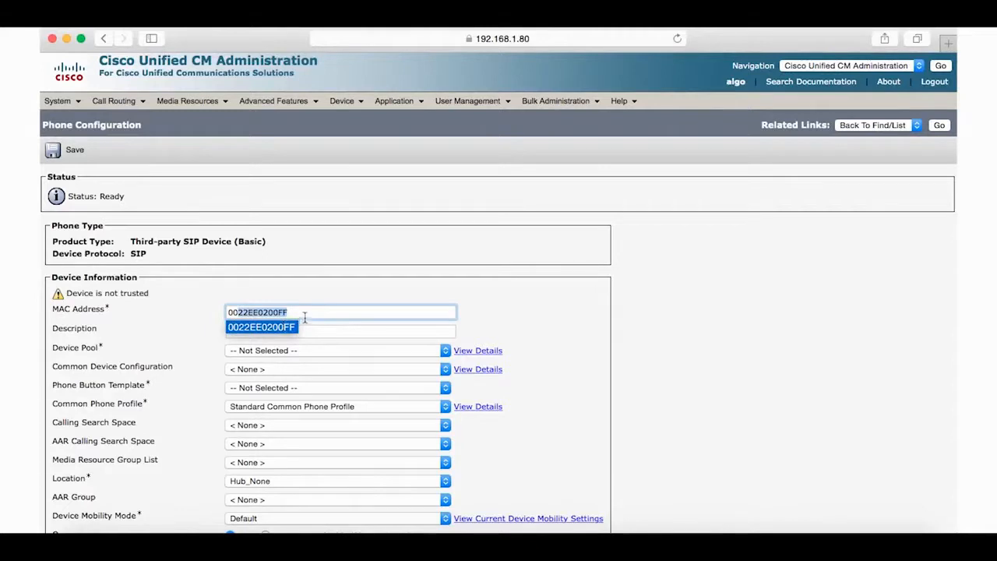
left_click(324, 348)
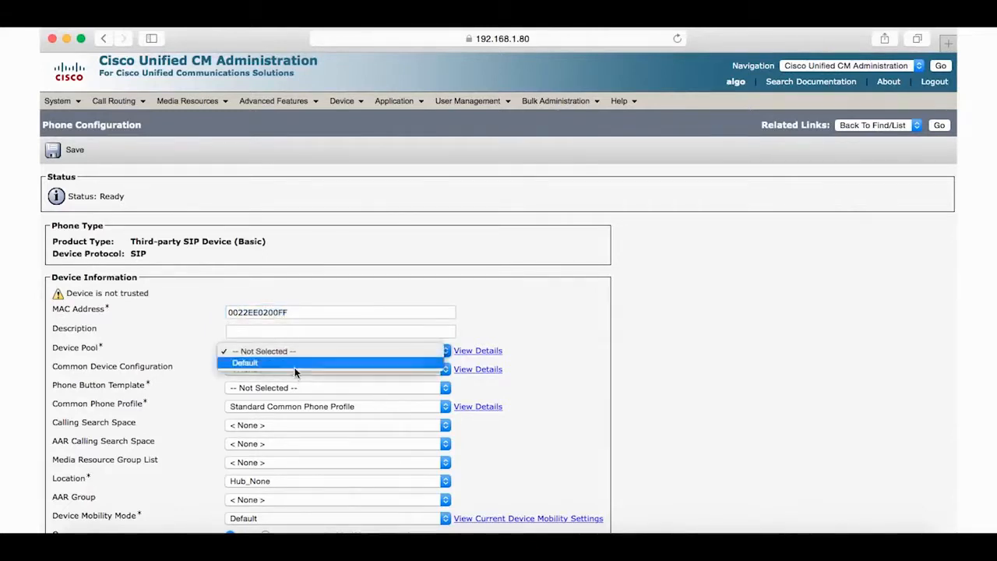
left_click(294, 364)
left_click(296, 387)
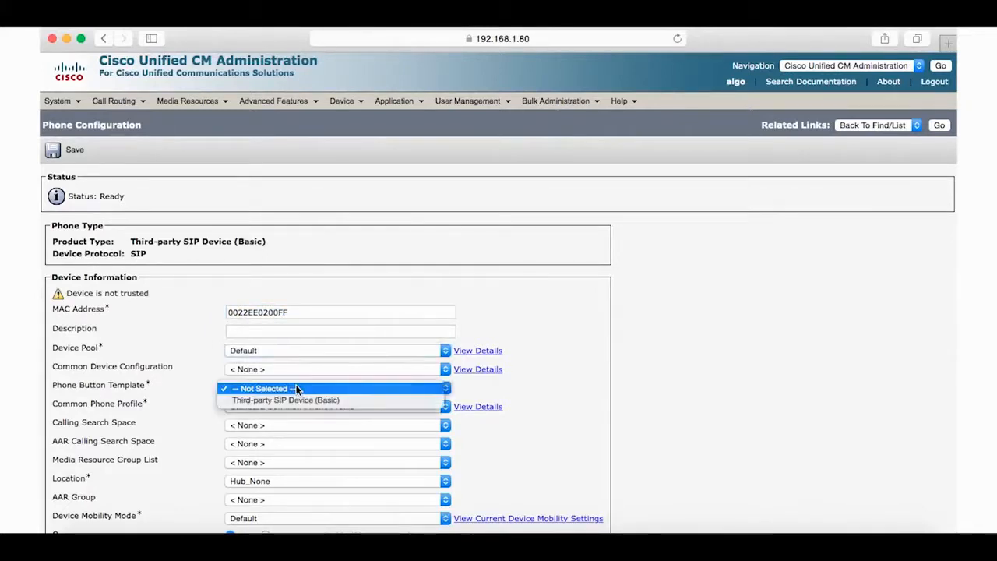
left_click(288, 400)
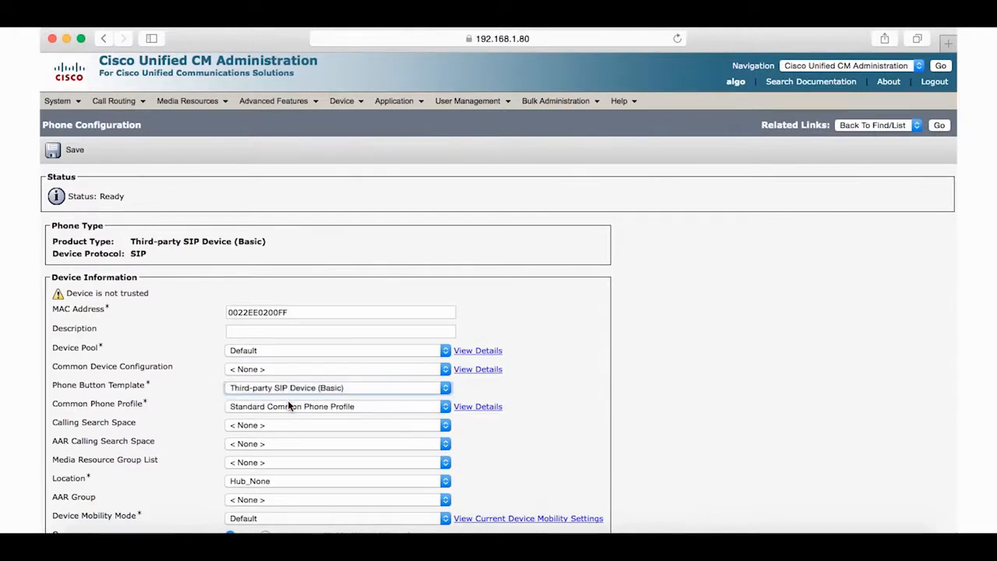
scroll(300, 434, "down", 4)
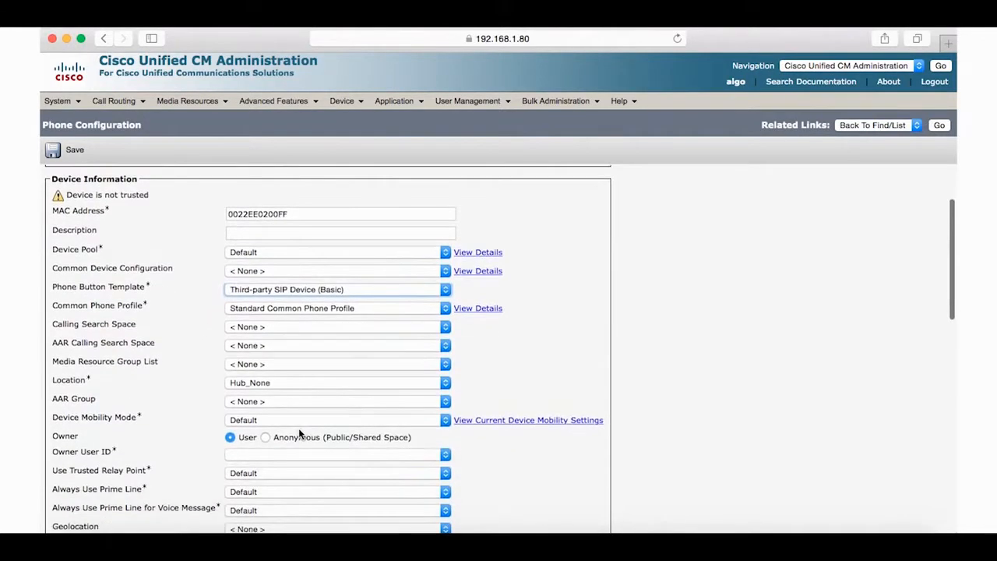
left_click(270, 412)
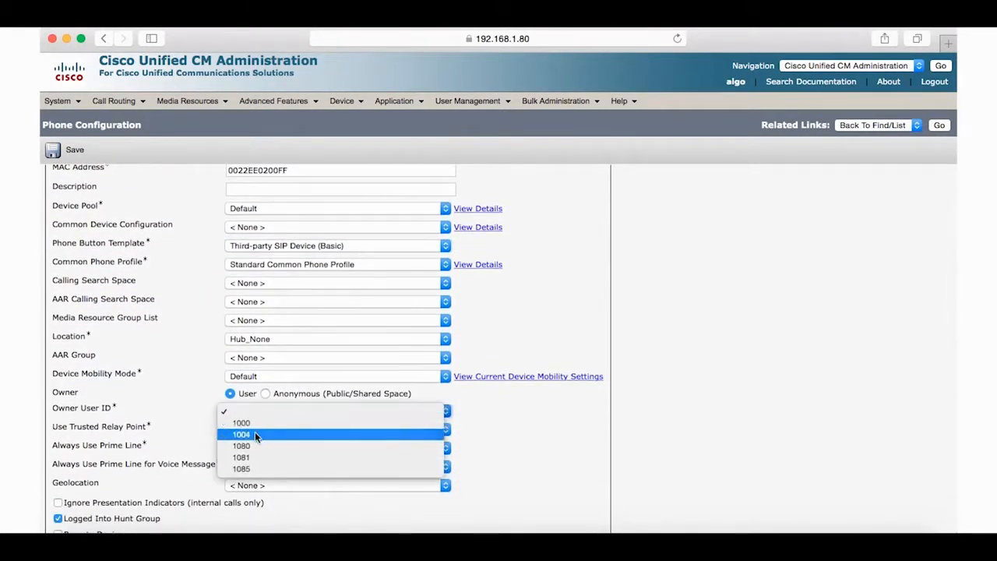
left_click(255, 434)
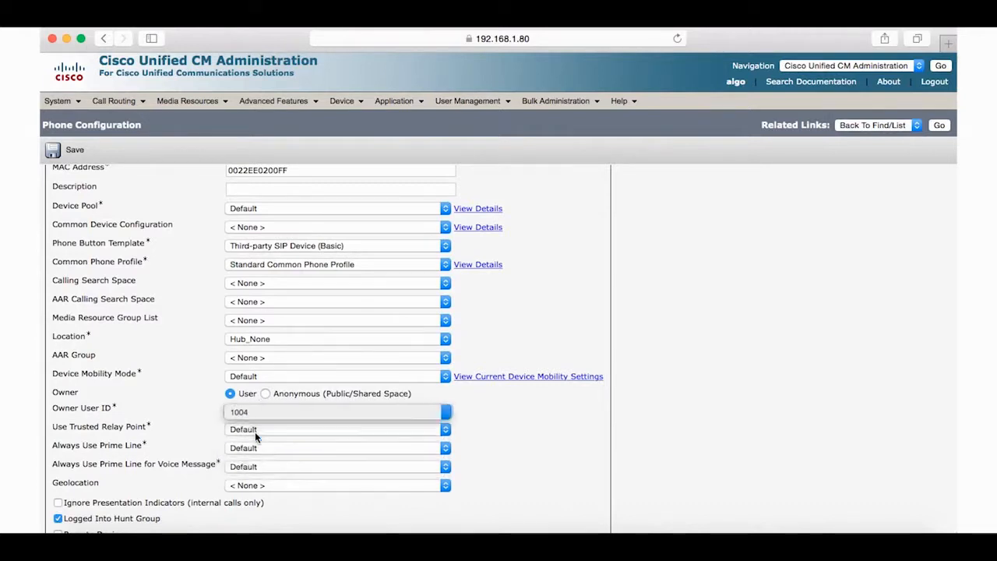
Choose the third-party SIP non-secure security profile, Standard SIP Profile, and digest user 1004
scroll(313, 492, "down", 5)
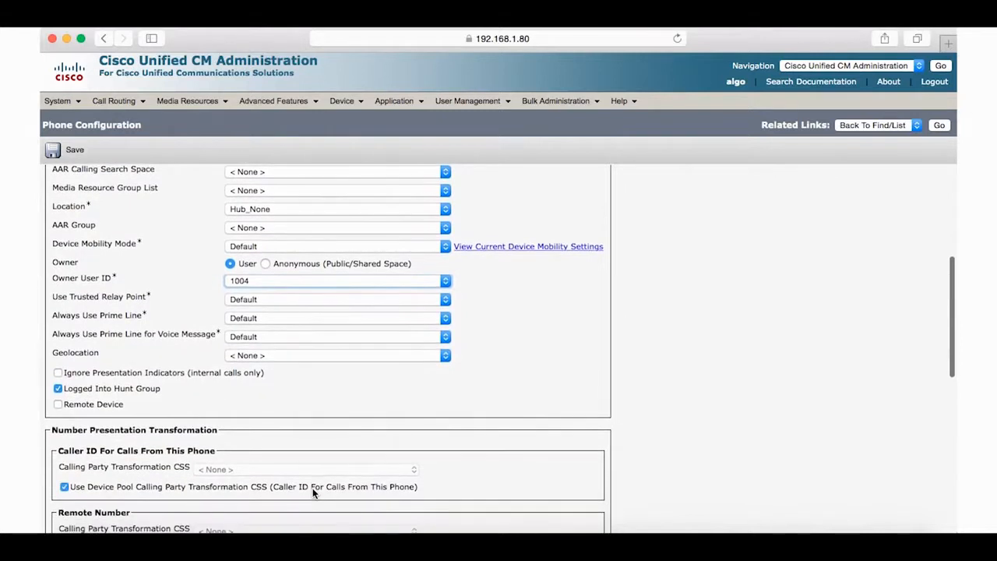
scroll(312, 492, "down", 6)
scroll(312, 488, "down", 1)
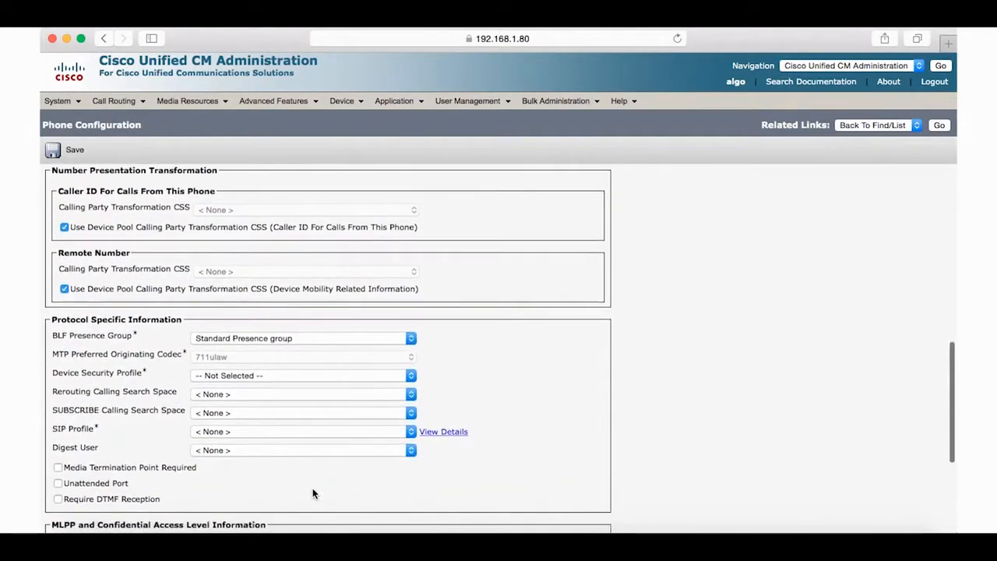
left_click(292, 374)
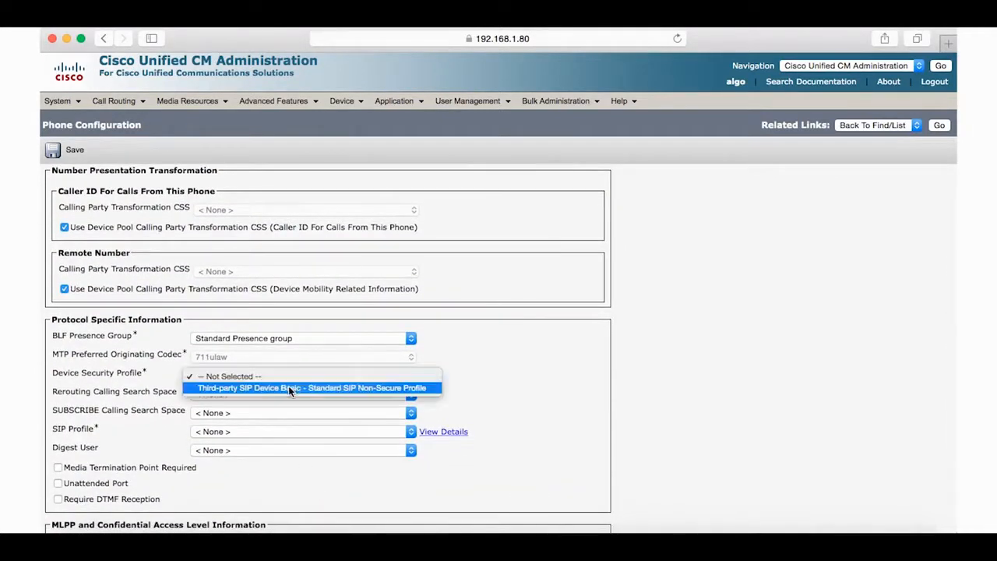
left_click(289, 388)
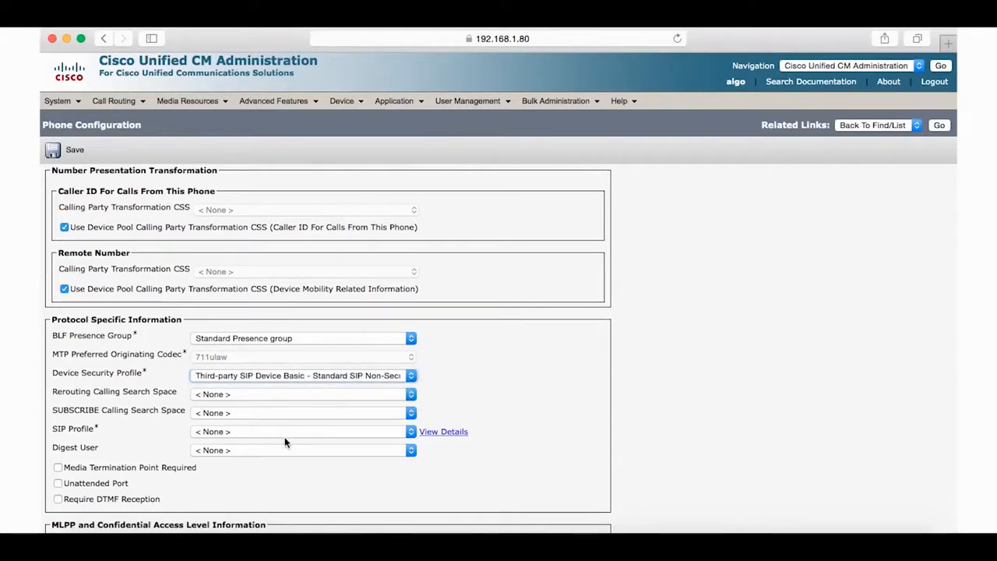
scroll(285, 442, "down", 3)
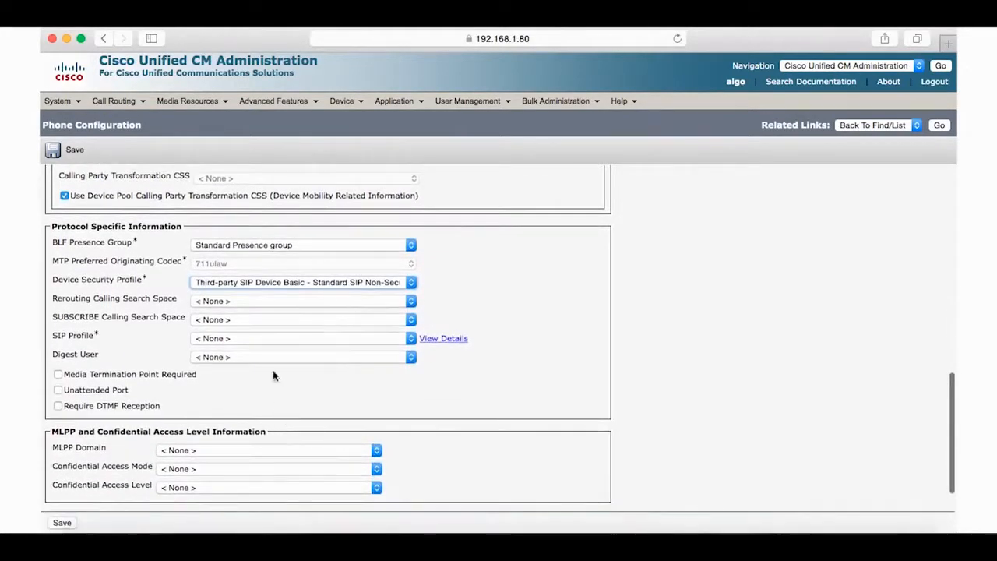
left_click(271, 339)
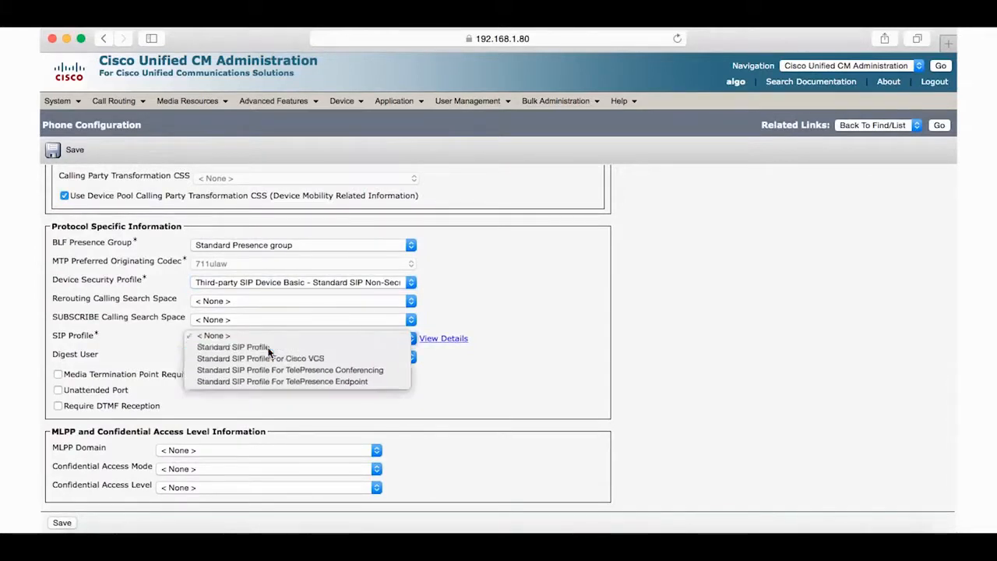
left_click(269, 348)
left_click(263, 357)
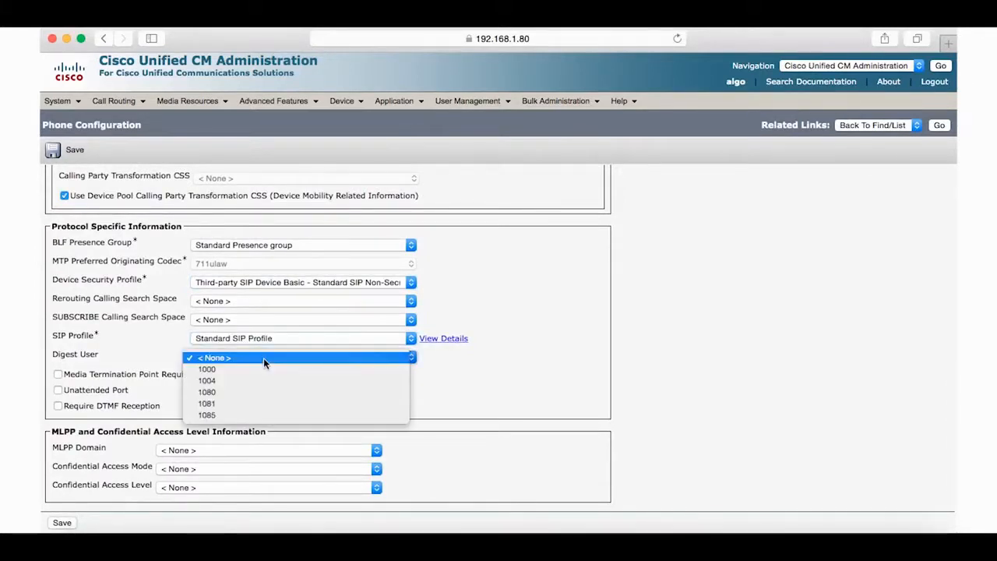
left_click(251, 380)
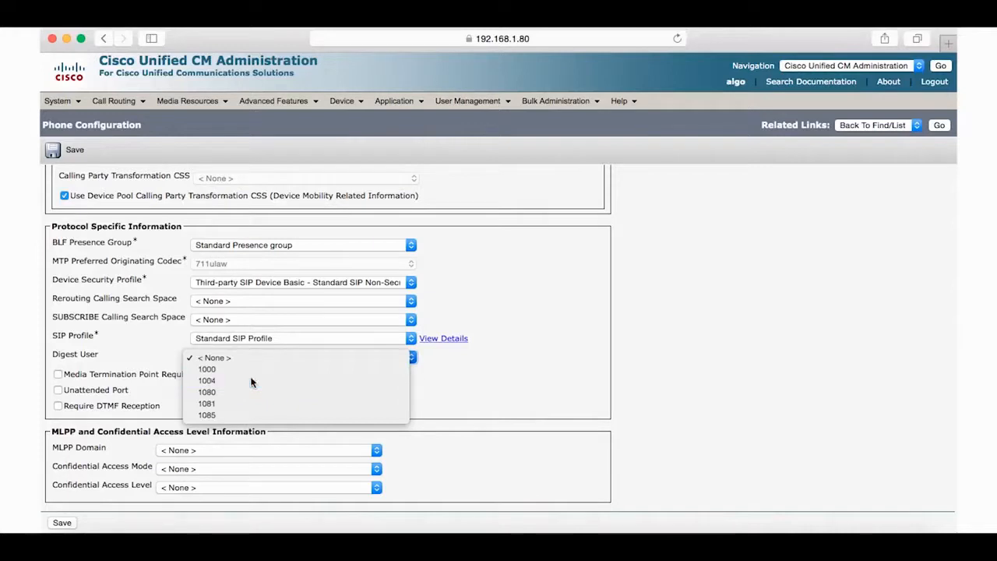
Save the phone configuration and dismiss the Apply Config reminder
scroll(213, 427, "down", 1)
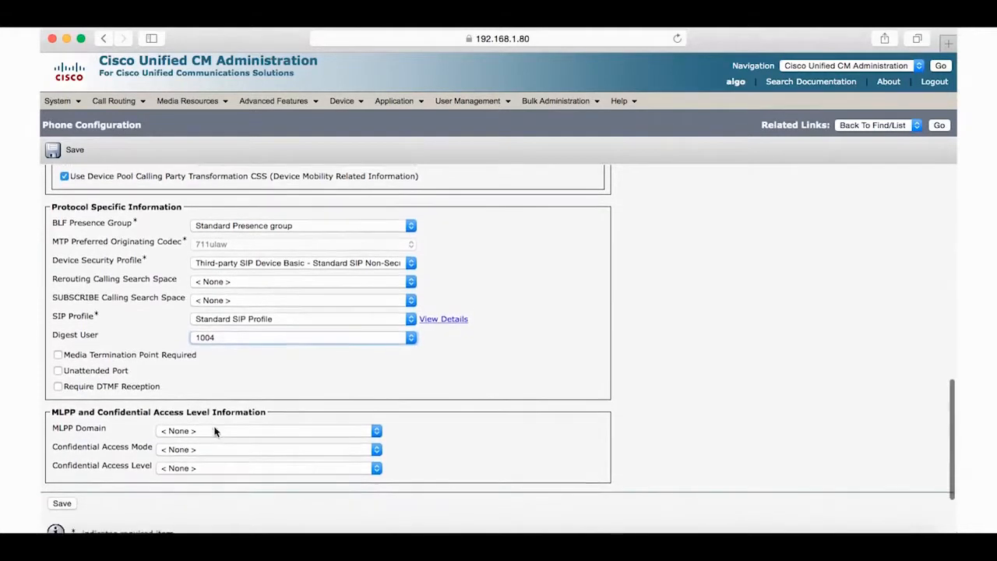
left_click(61, 505)
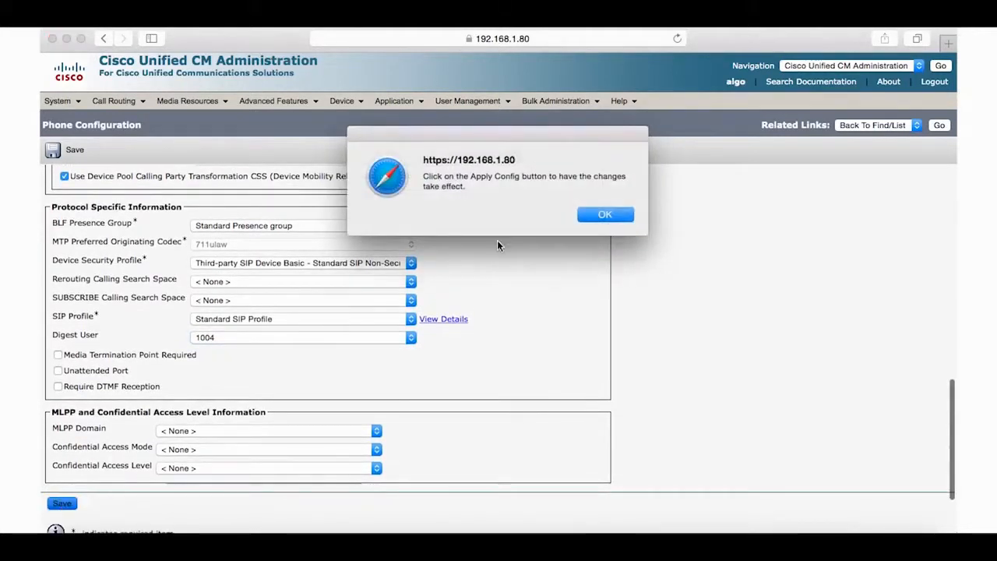
left_click(599, 215)
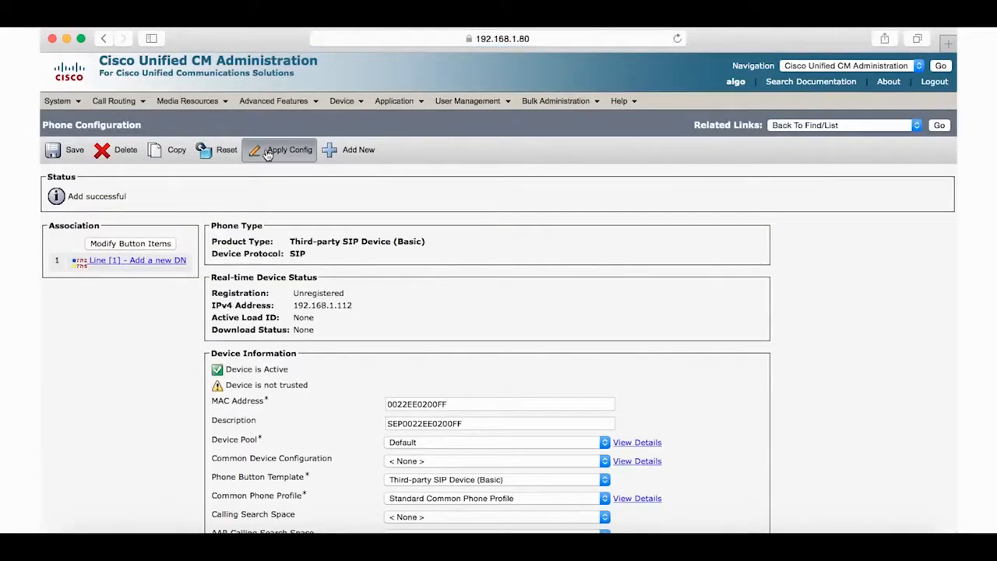
Apply the config to the Algo phone and save directory number 1004 on line 1
left_click(267, 152)
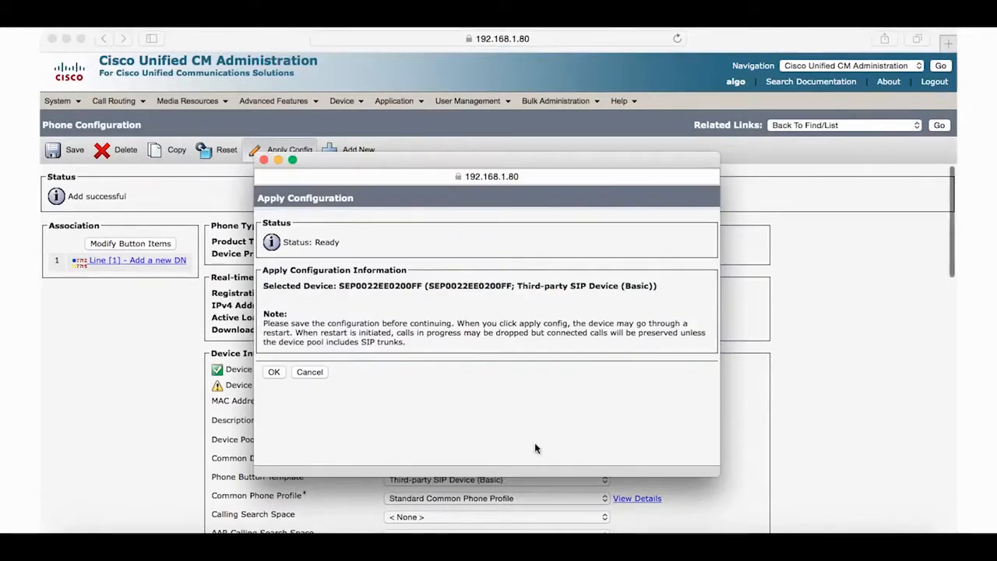
left_click(272, 372)
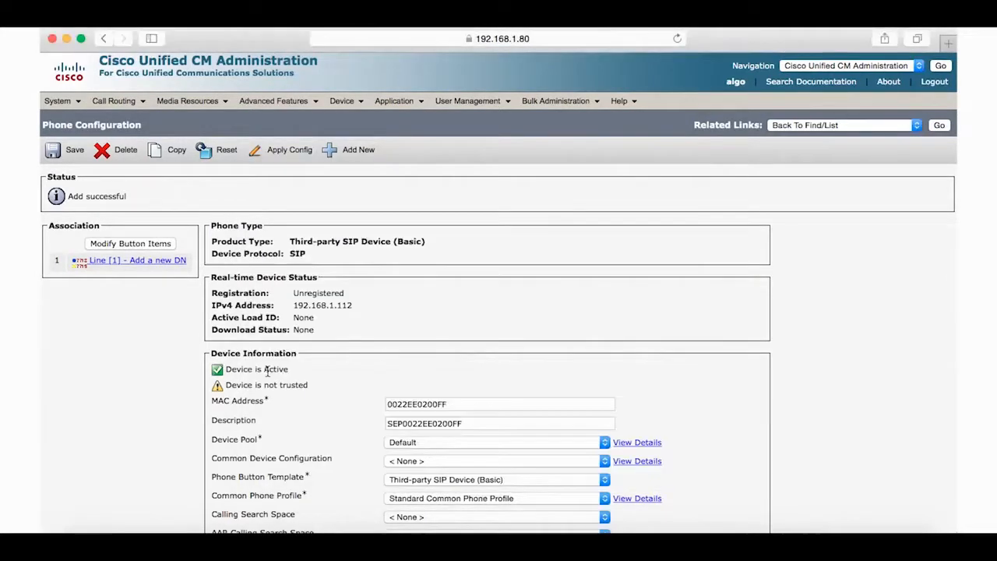
left_click(145, 261)
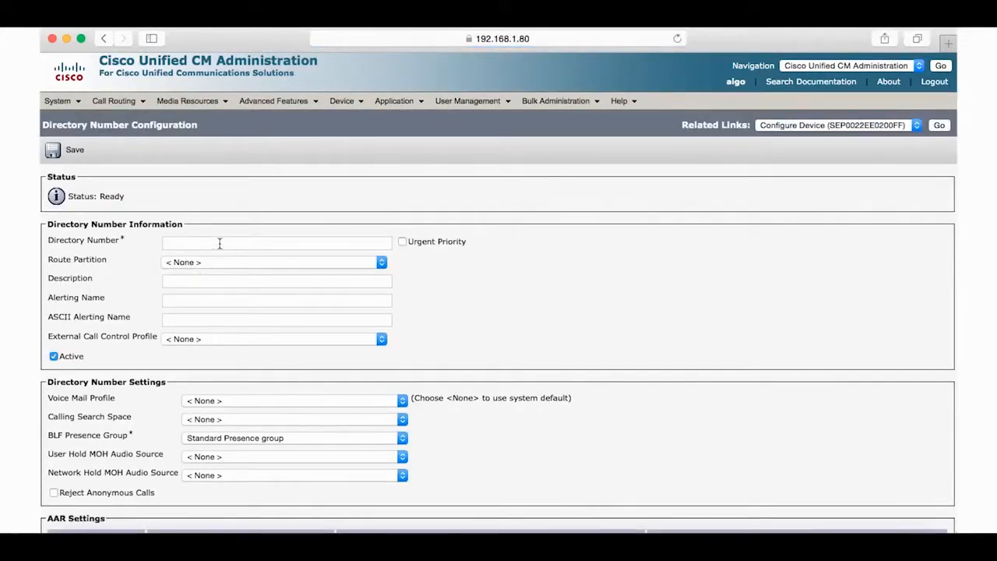
left_click(220, 244)
type("1004")
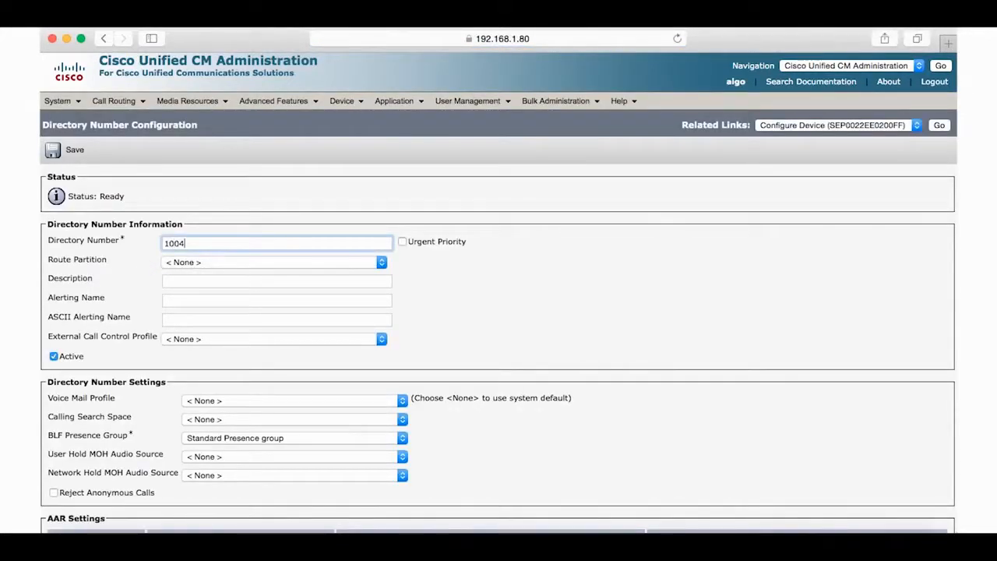
left_click(51, 151)
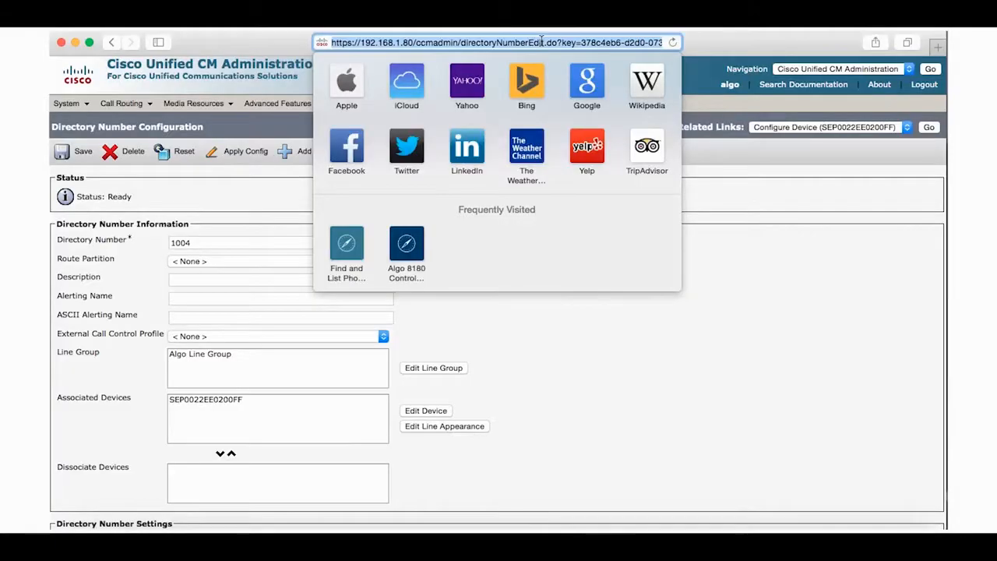
Open the Algo 8180 control panel at 192.168.1.112 and log in with the default password
type("192")
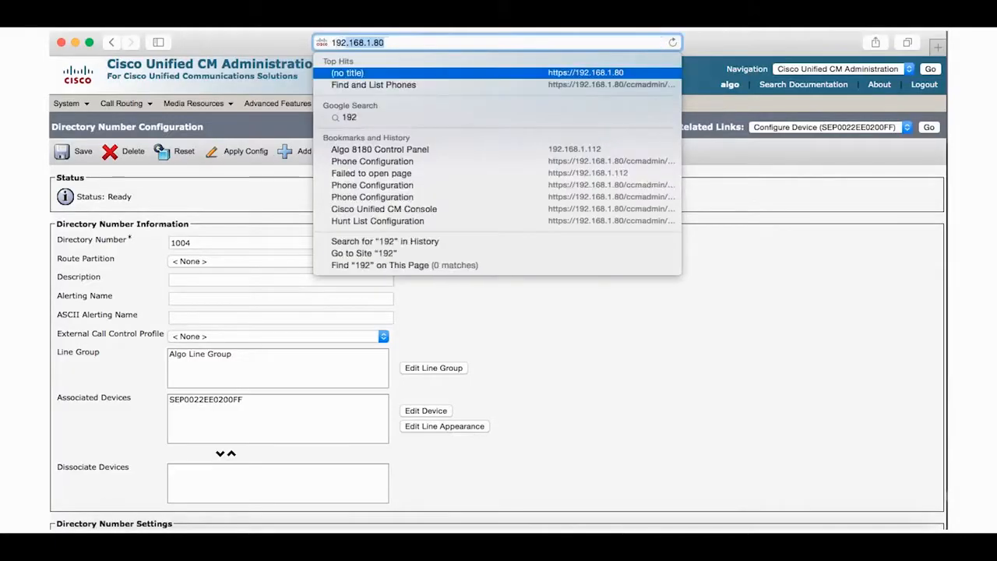
type(".1")
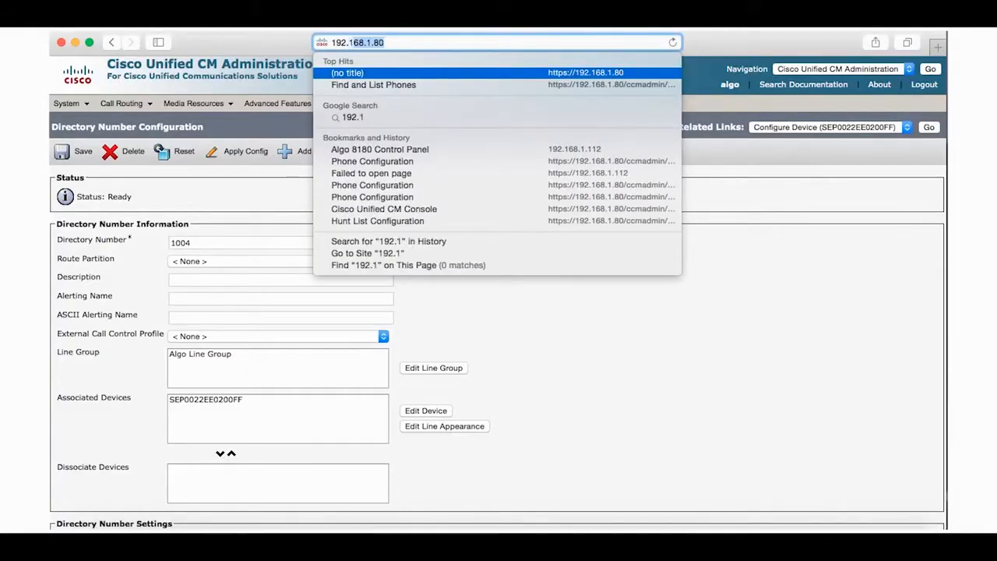
type("68.1.112")
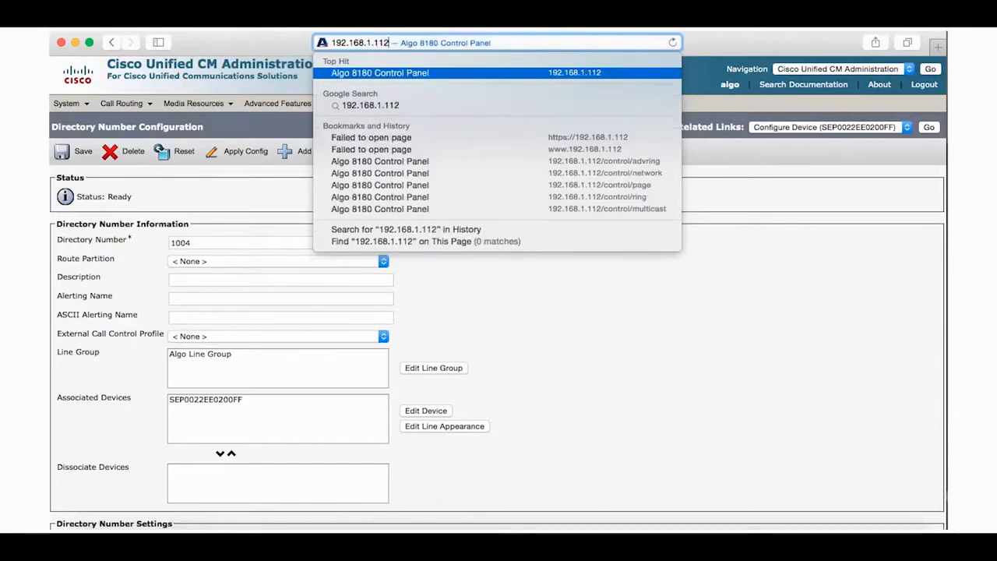
key("Return")
type("alg")
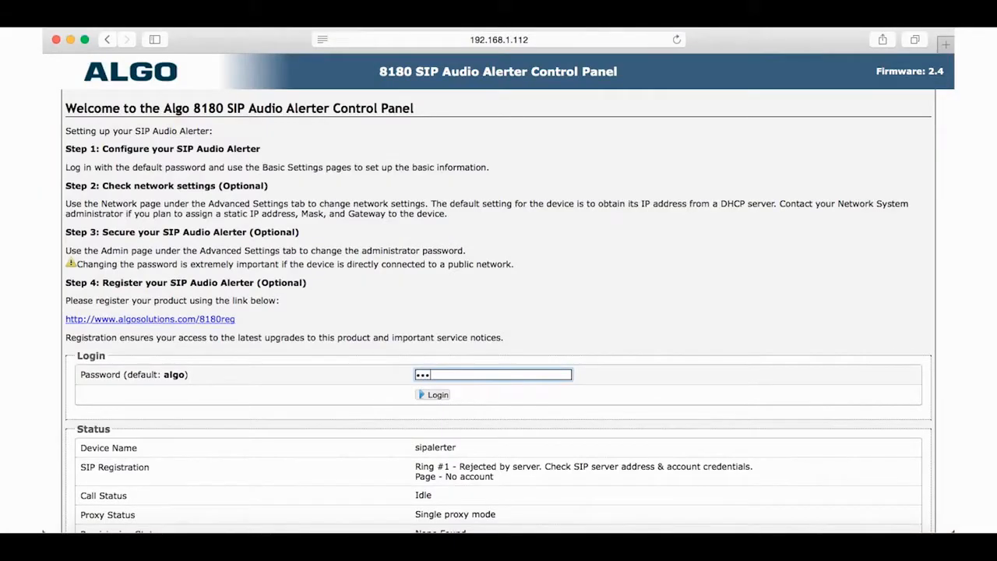
type("o")
left_click(433, 395)
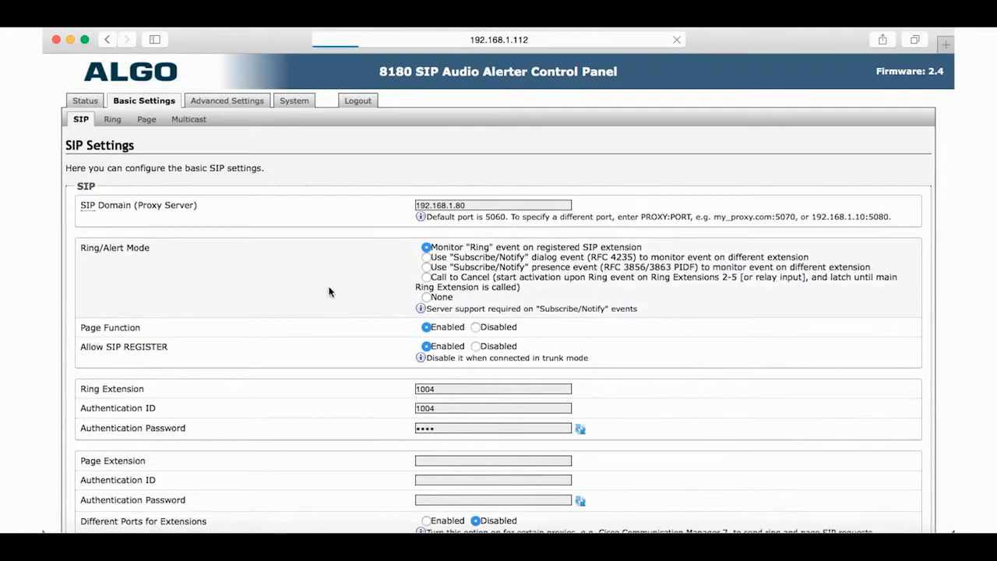
Set ring extension and authentication ID 1004 with its password, and save the SIP settings
left_click(446, 391)
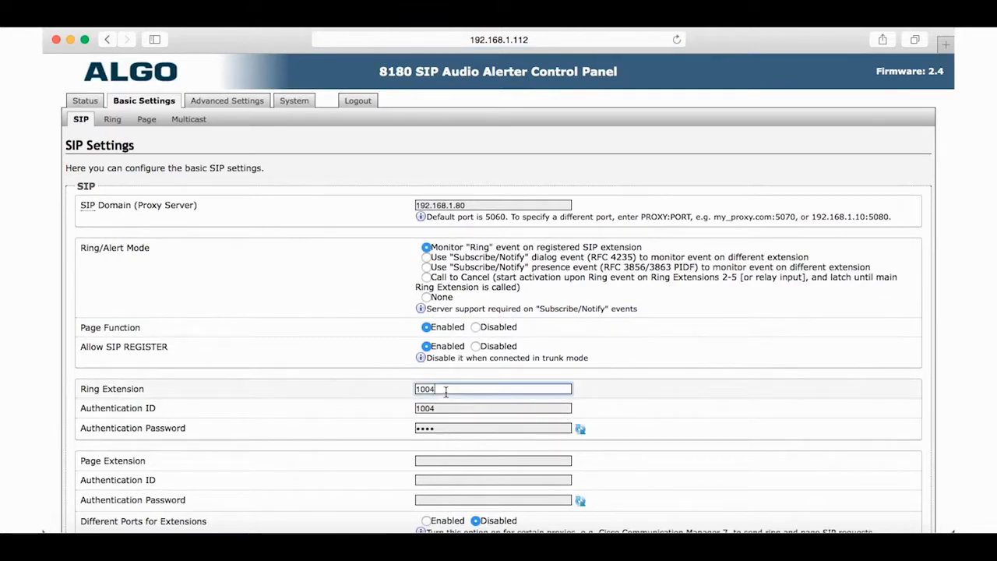
left_click(442, 408)
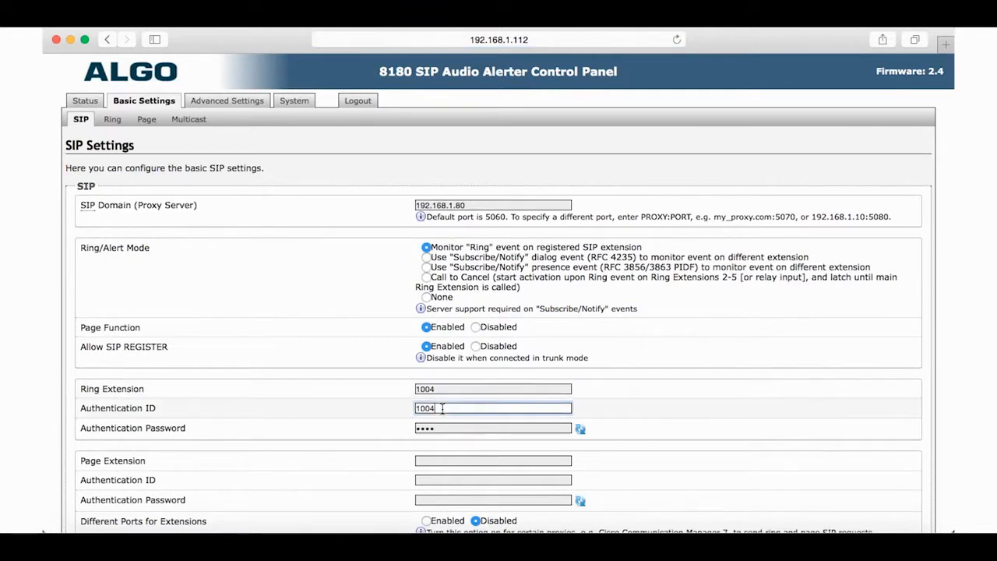
scroll(442, 408, "down", 3)
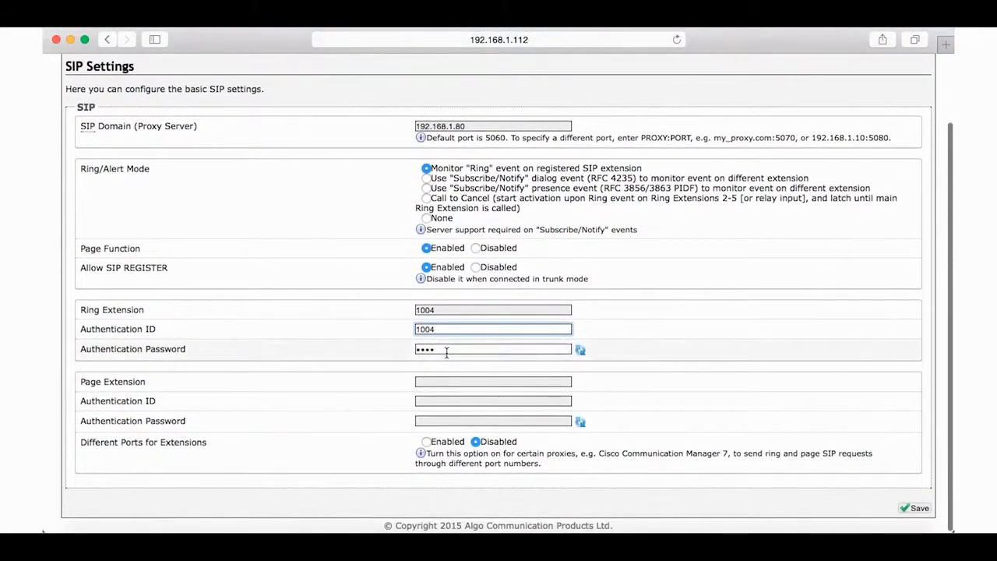
left_click(445, 350)
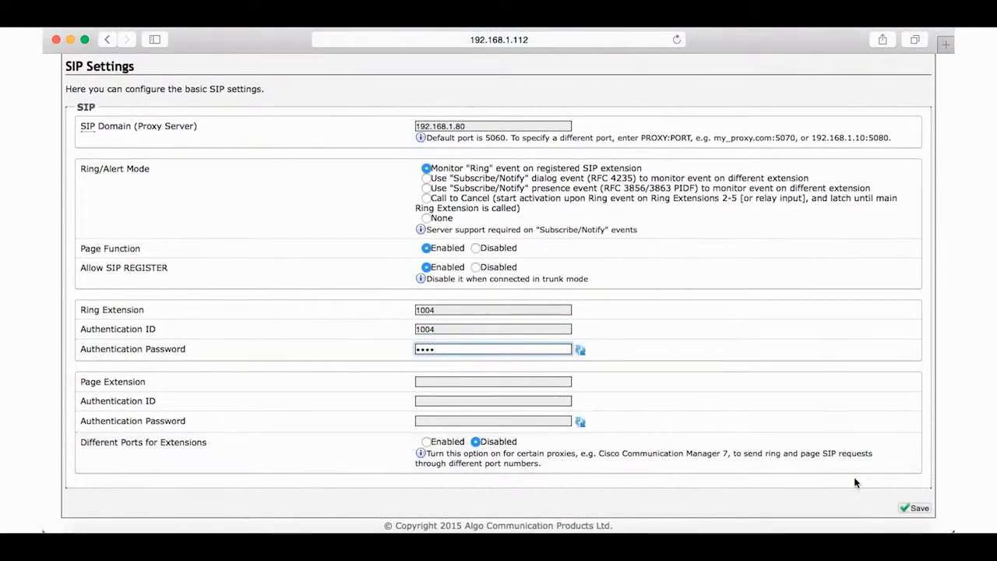
left_click(917, 508)
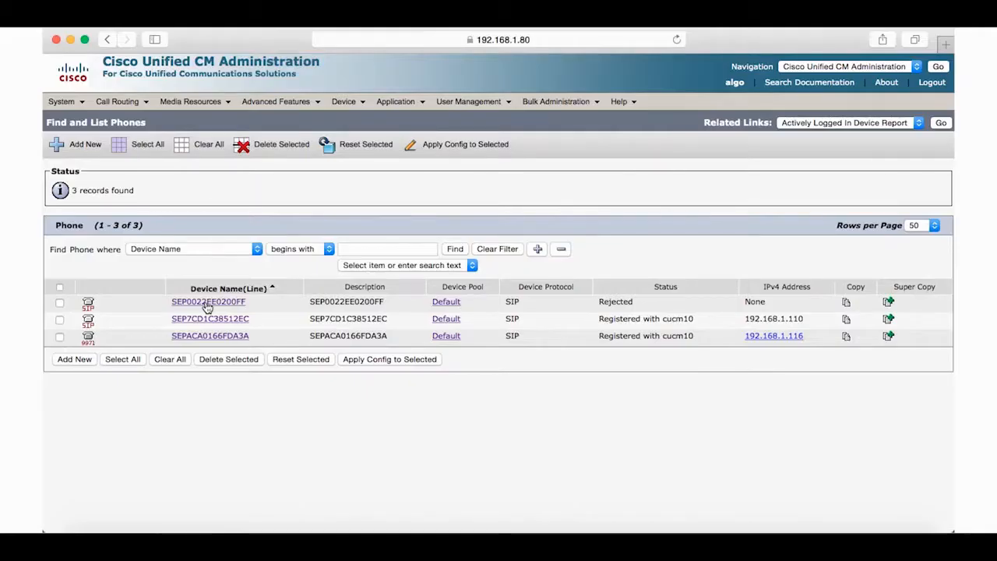
Open the Cisco 9971 phone SEPACA0166FDA3A on extension 1081 and check its hunt-group login
left_click(207, 303)
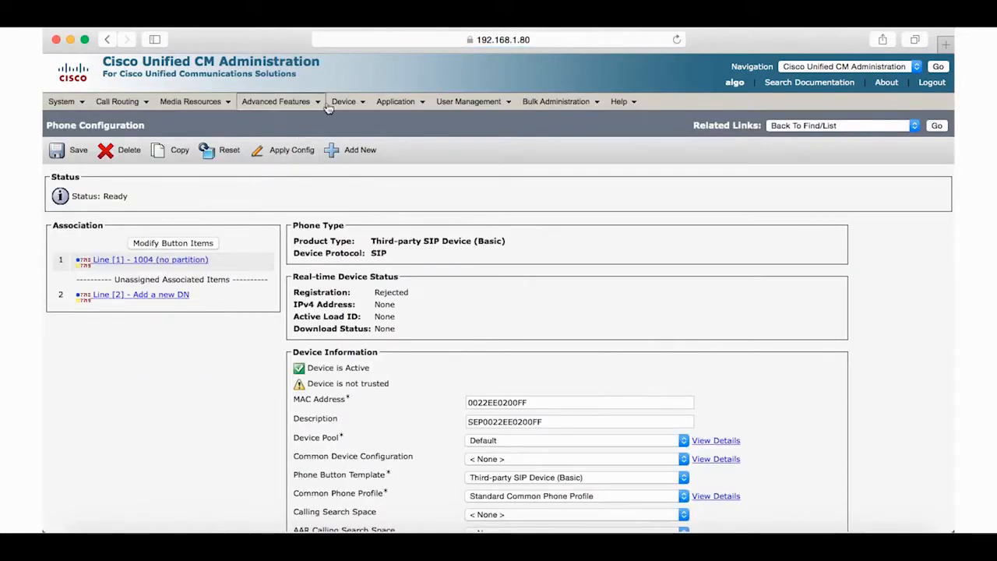
mouse_move(344, 101)
left_click(360, 165)
left_click(204, 336)
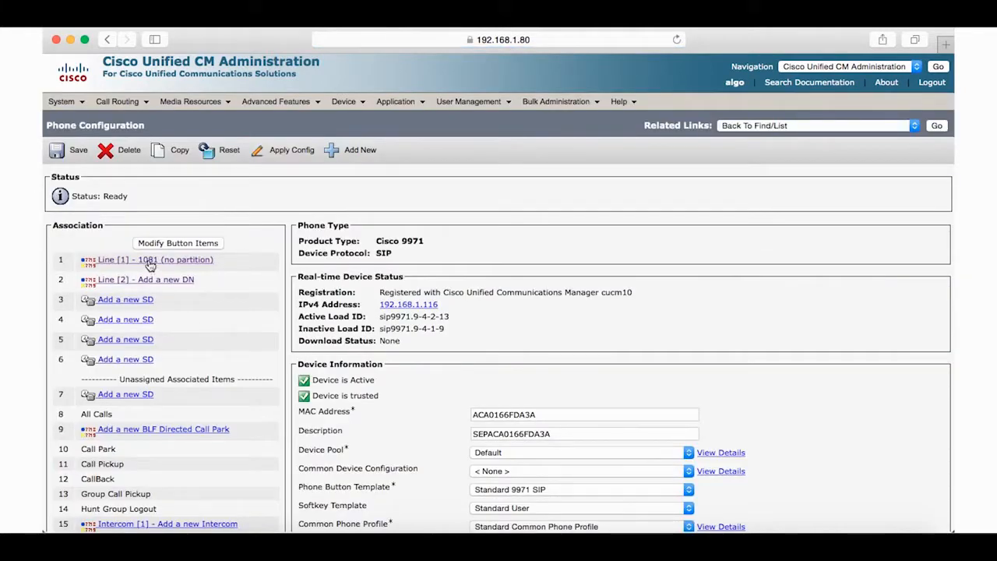
scroll(404, 332, "down", 15)
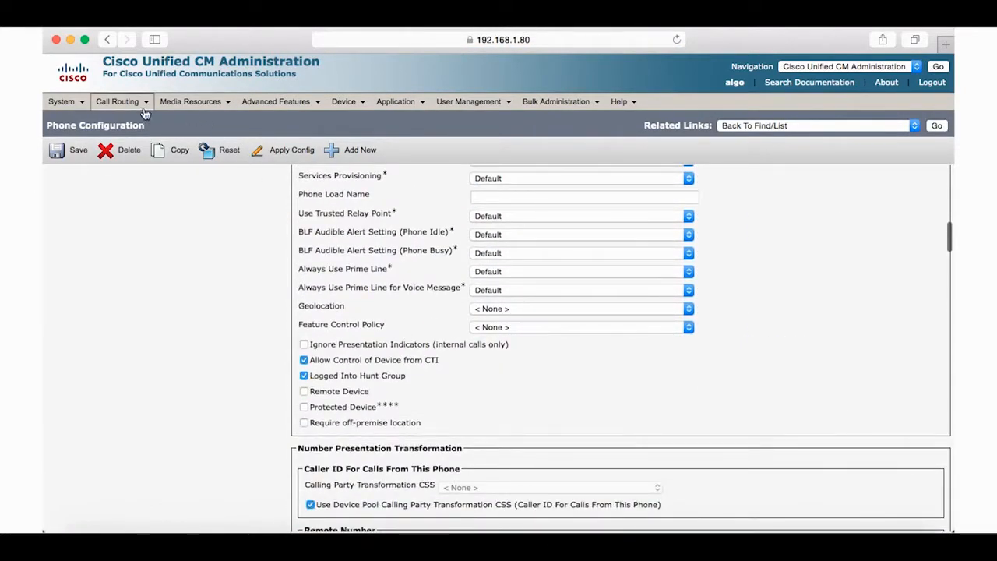
mouse_move(117, 101)
mouse_move(143, 171)
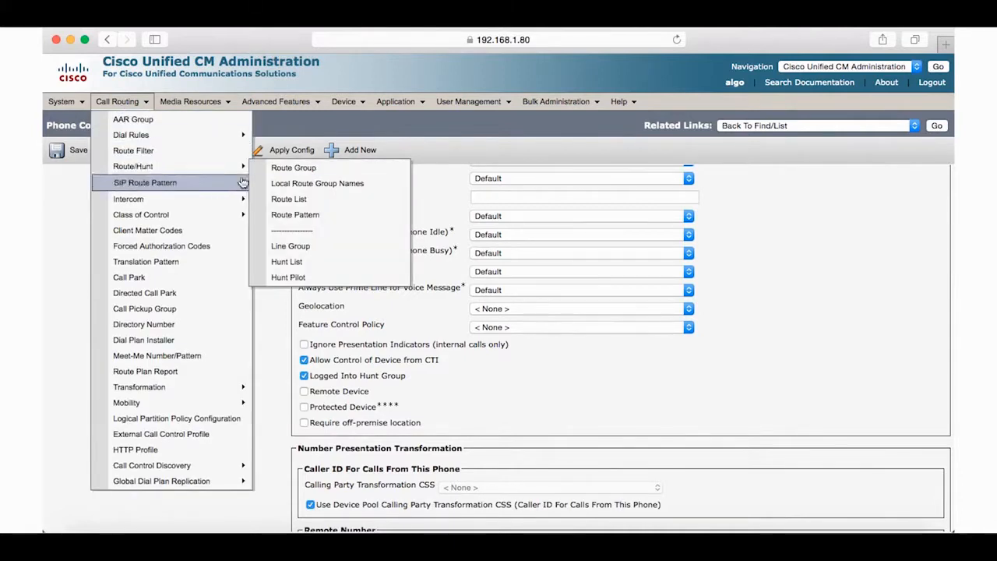
Create line group Algo Line Group with Broadcast distribution and a 30-second reversion timeout
left_click(299, 247)
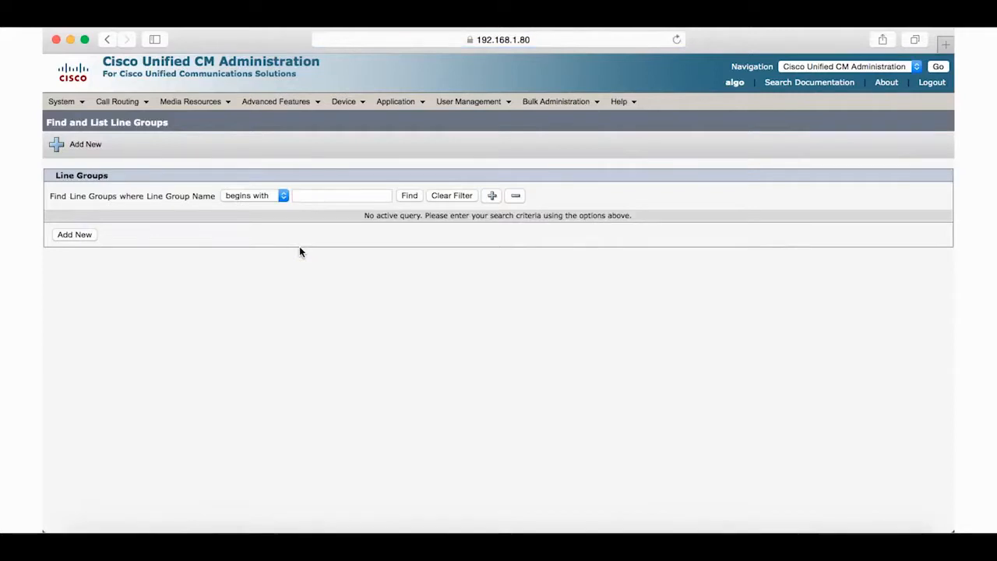
left_click(72, 240)
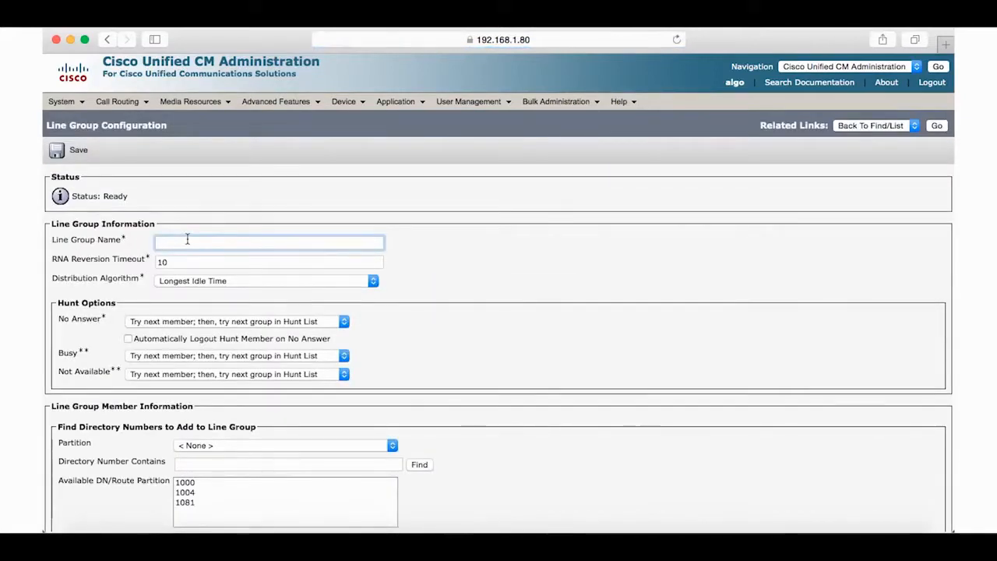
type("Algo")
key("Down")
key("Down")
key("Down")
type("Line")
left_click(212, 280)
left_click(205, 292)
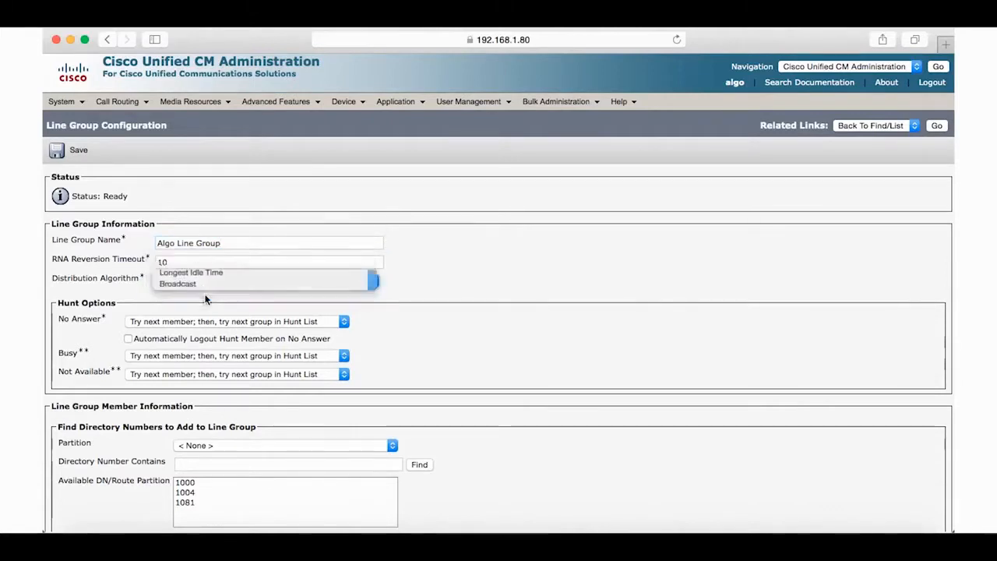
double_click(162, 262)
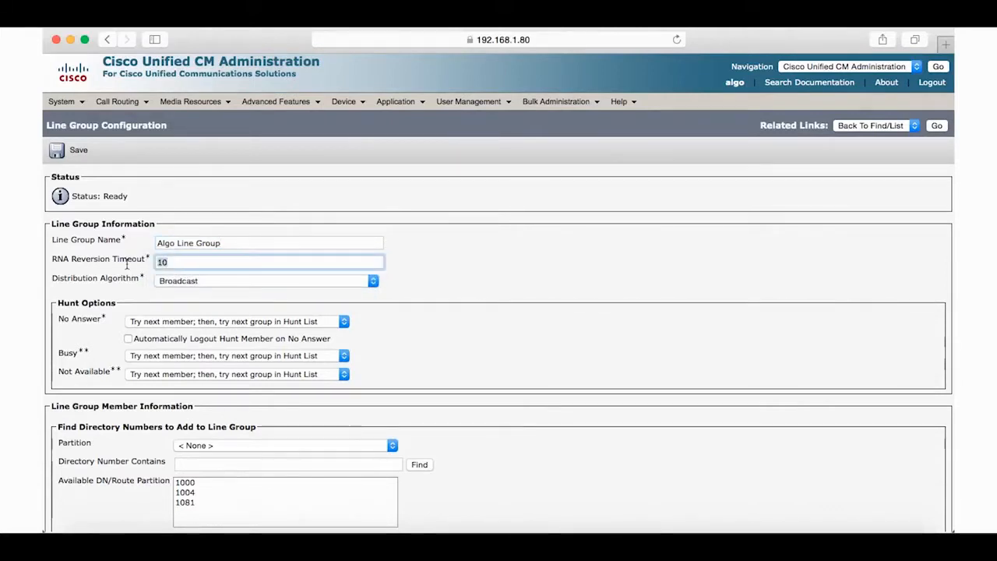
type("30")
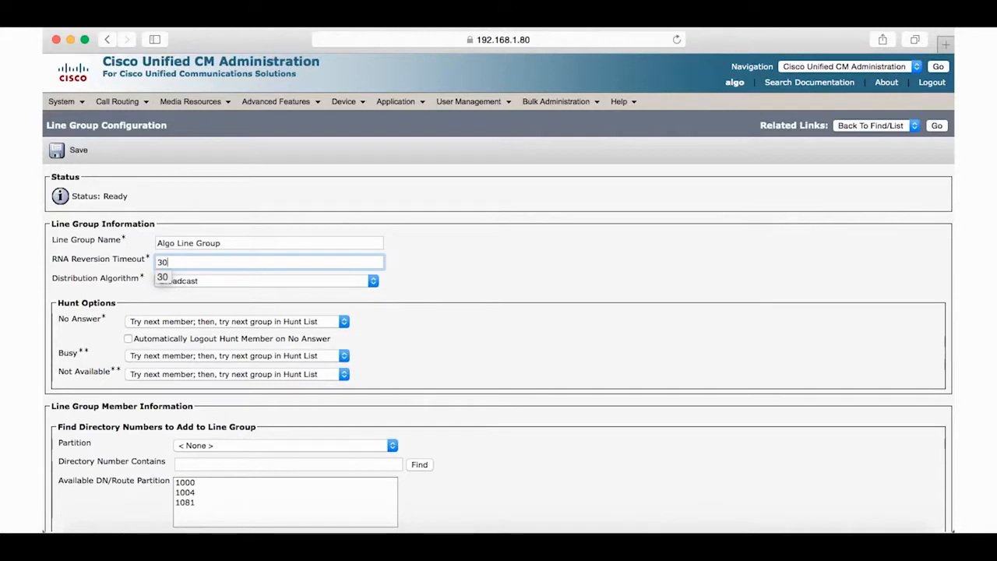
left_click(70, 155)
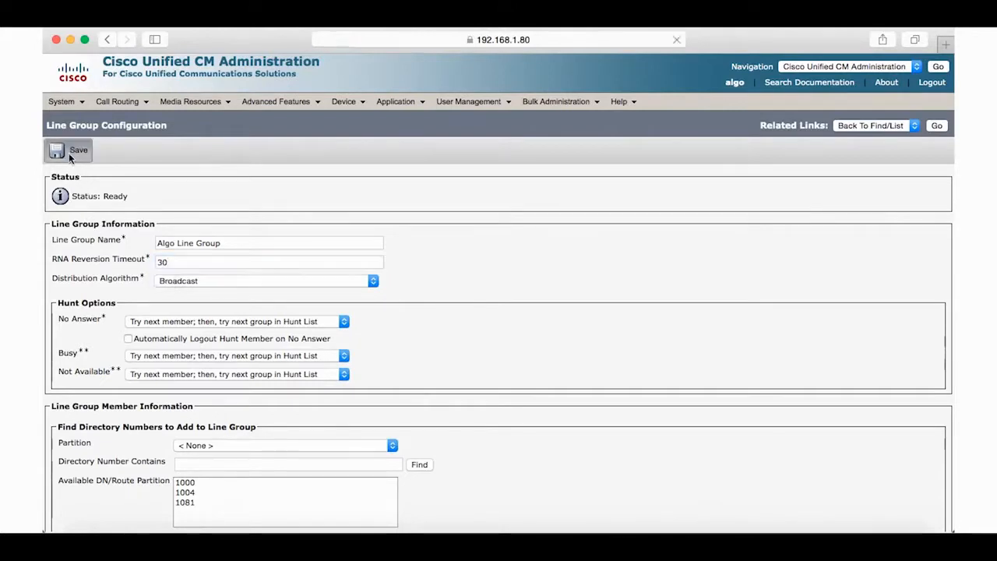
Add directory numbers 1004 and 1081 as members and save the line group
scroll(279, 447, "down", 2)
left_click(290, 433)
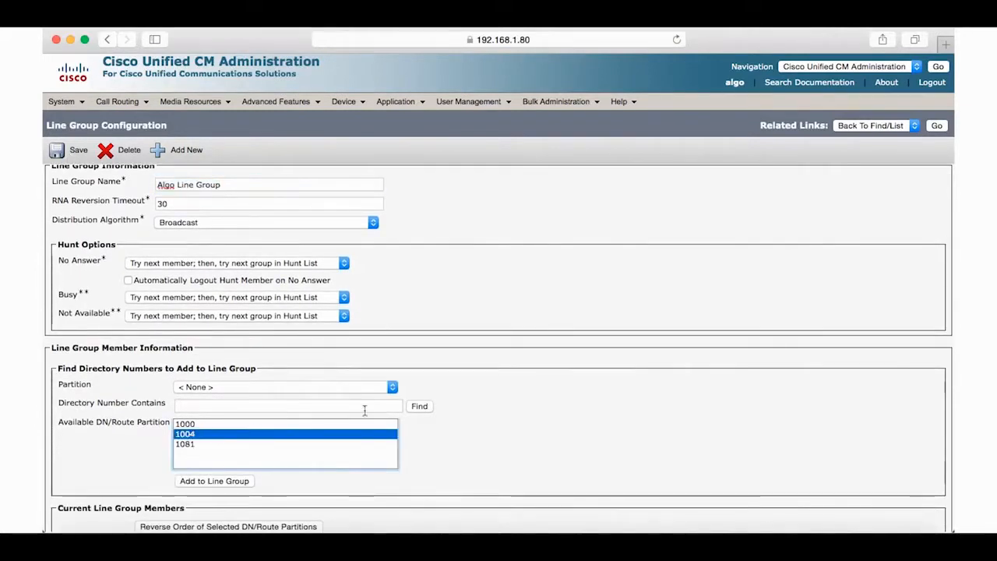
left_click(229, 481)
scroll(229, 485, "down", 6)
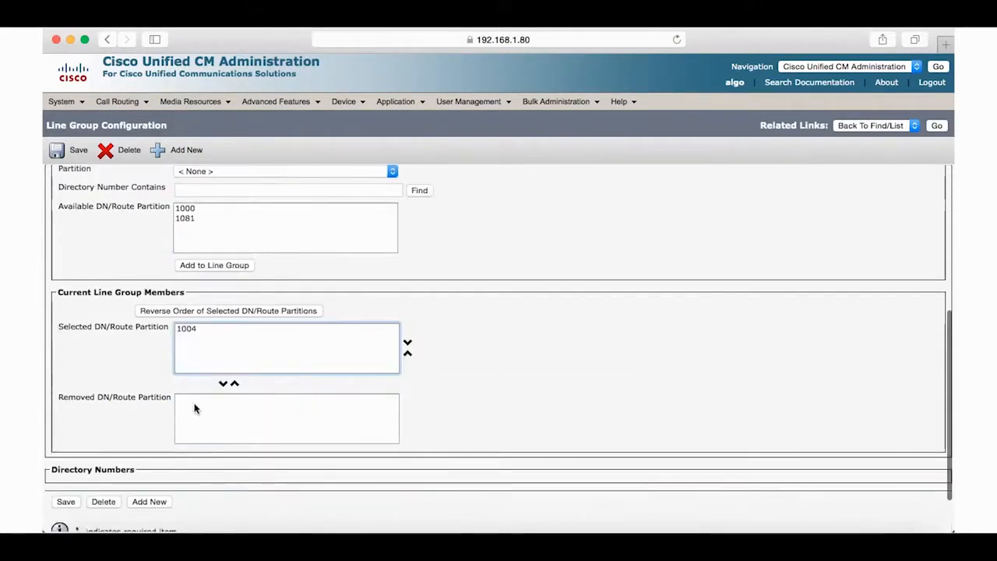
left_click(191, 219)
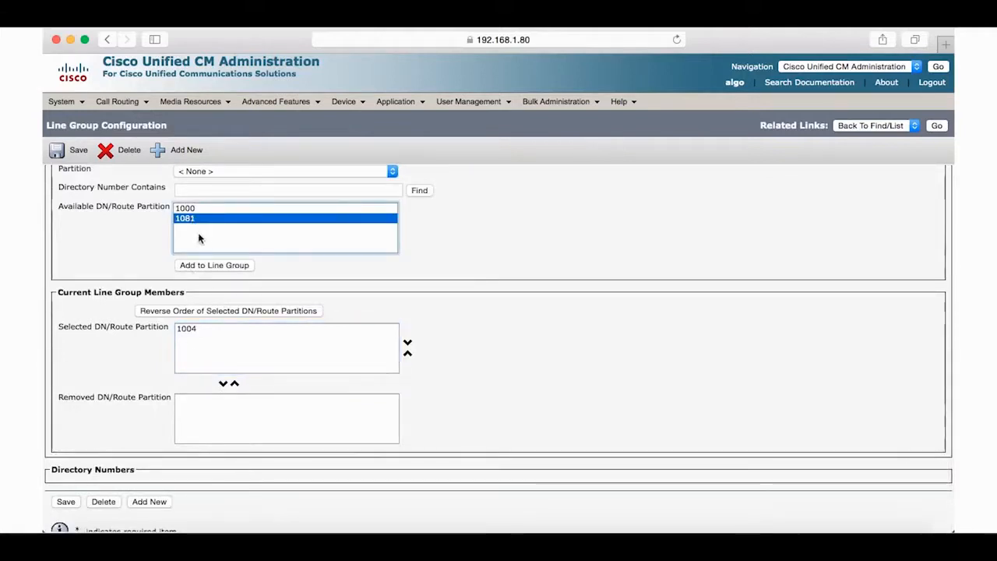
left_click(209, 264)
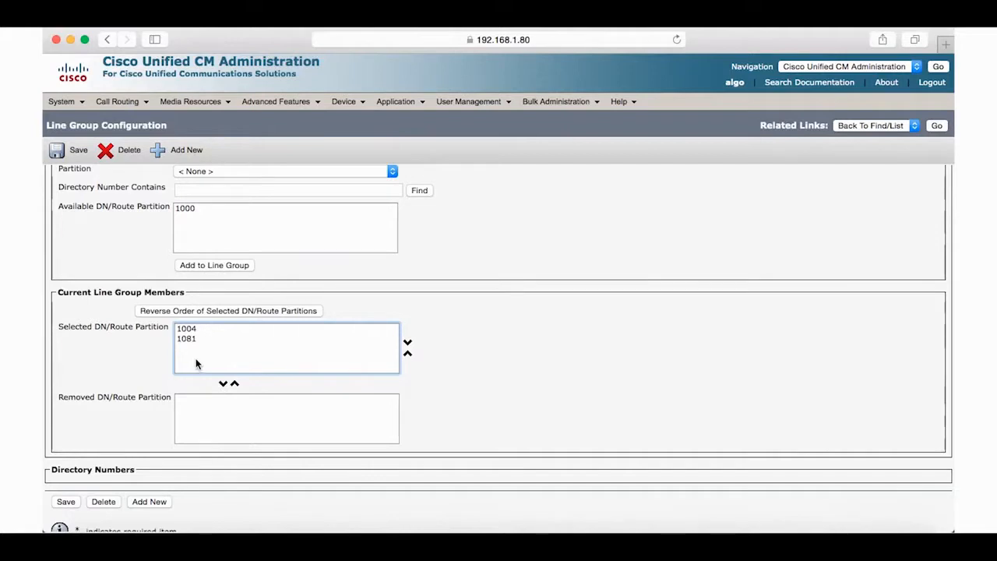
left_click(65, 502)
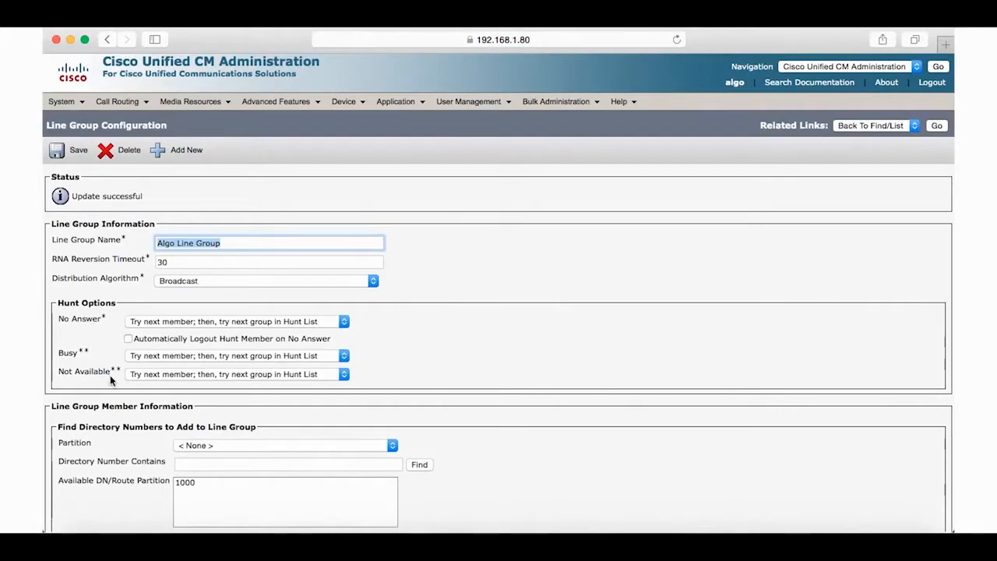
Create an enabled hunt list Algo Hunt List in the Default manager group
mouse_move(127, 112)
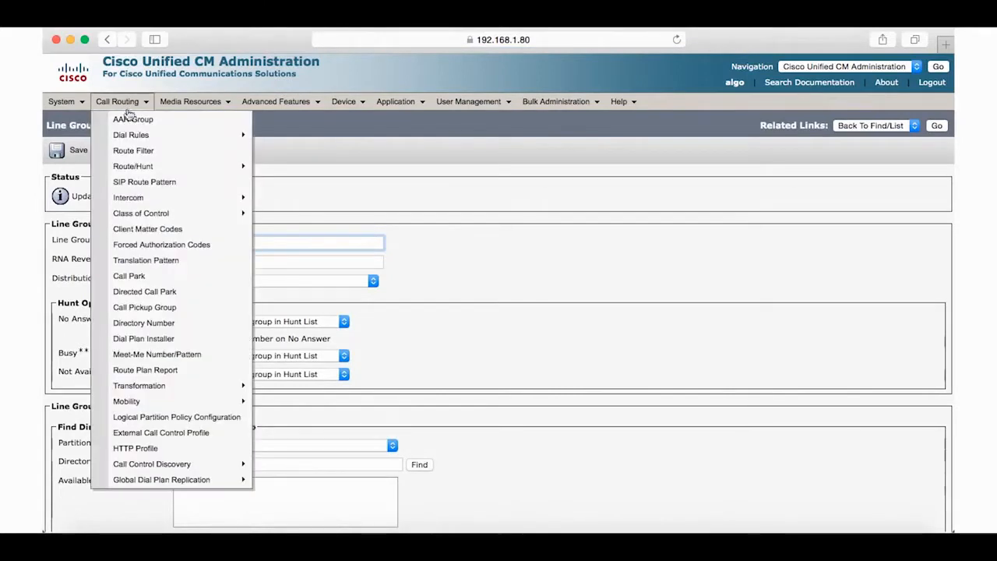
mouse_move(145, 167)
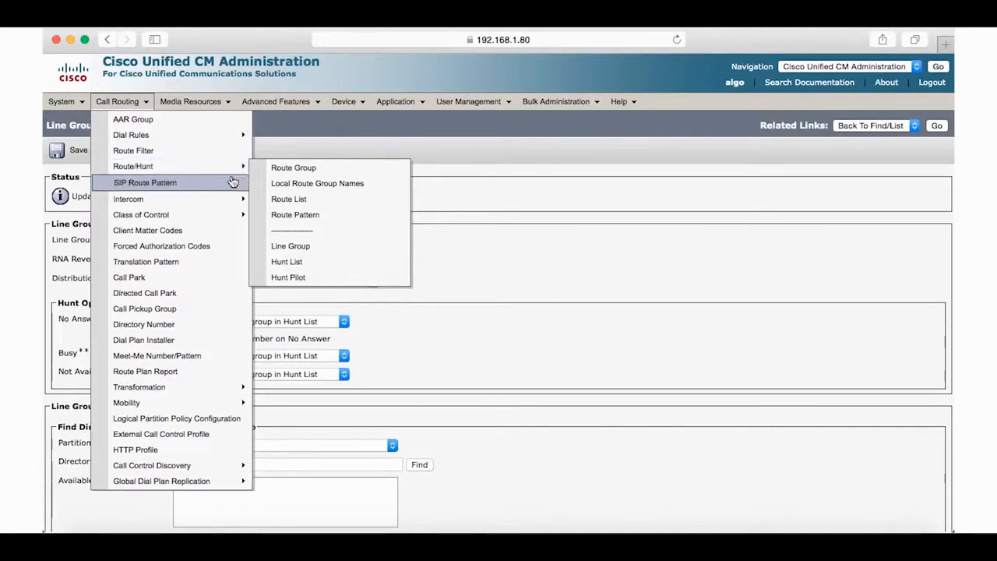
left_click(305, 266)
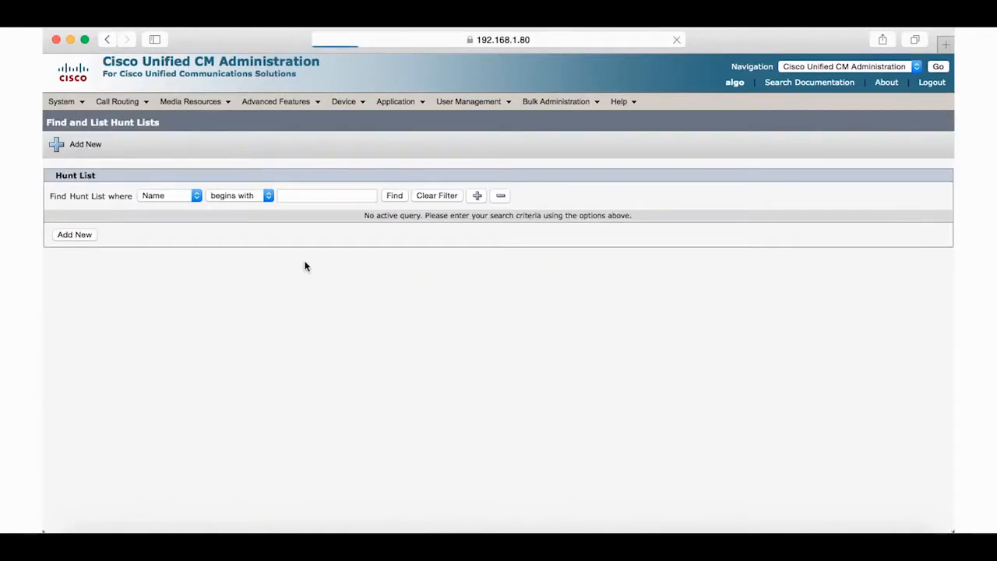
left_click(87, 236)
type("Algo Hunt List")
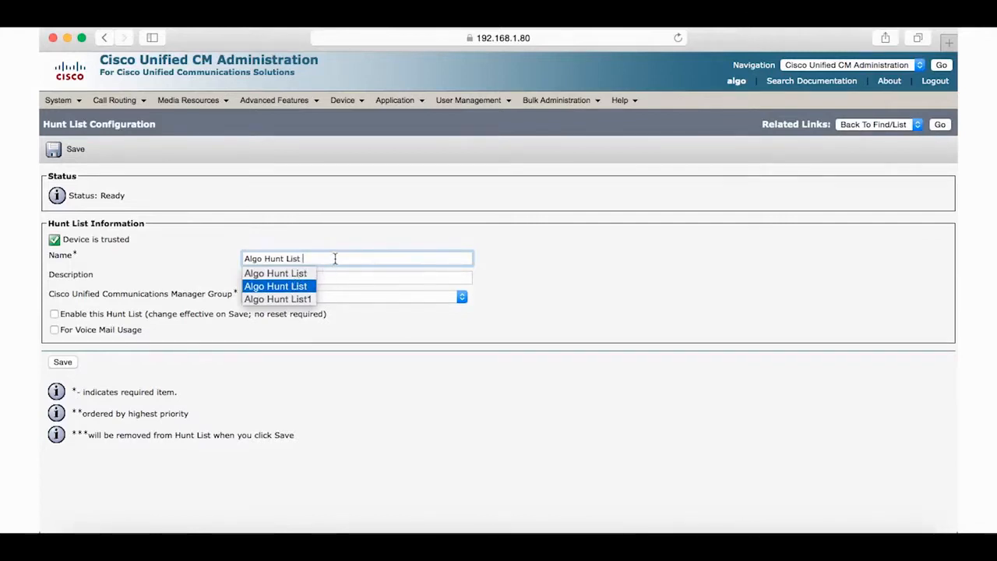
left_click(362, 297)
left_click(312, 312)
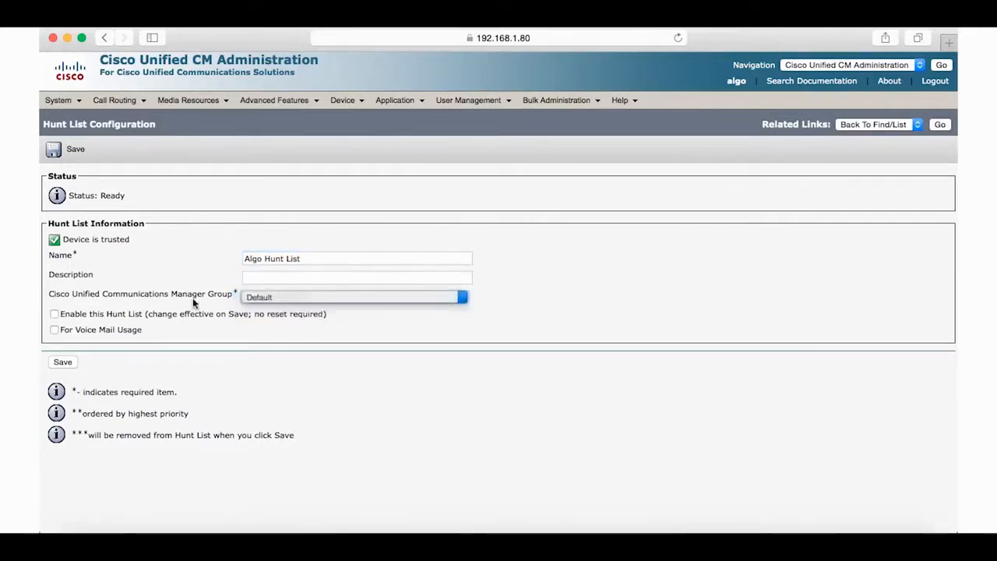
left_click(54, 315)
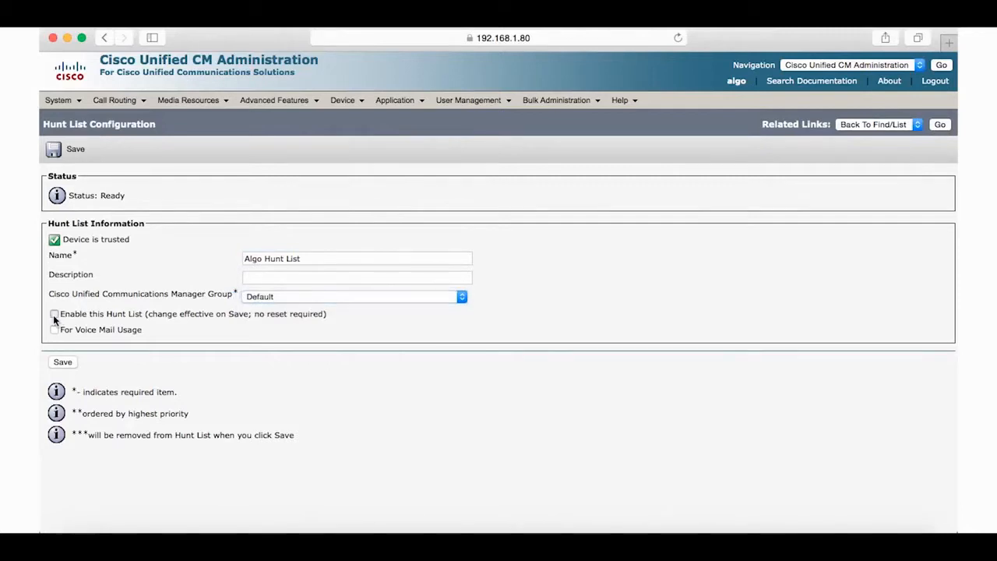
left_click(62, 363)
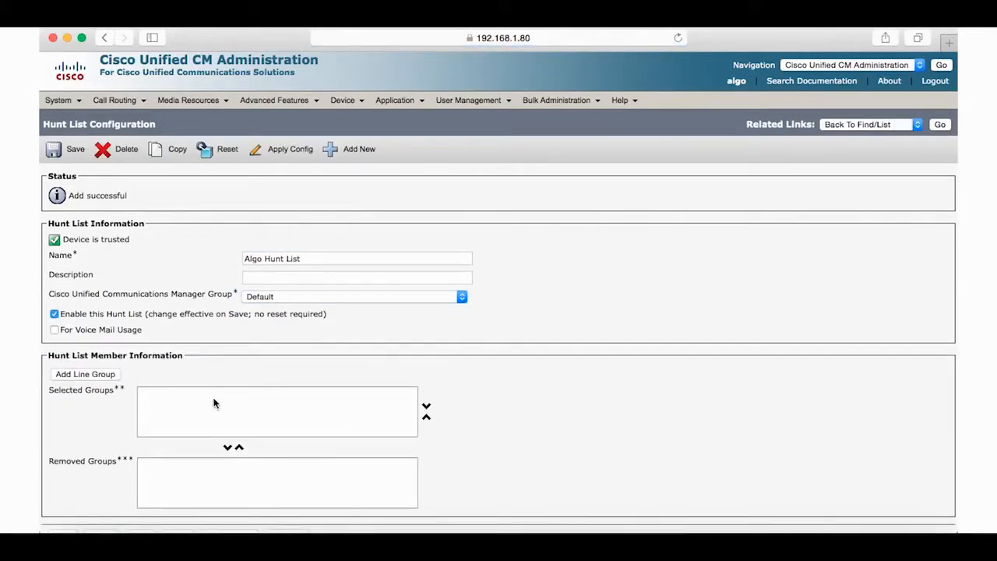
Add Algo Line Group as a member of Algo Hunt List
left_click(81, 375)
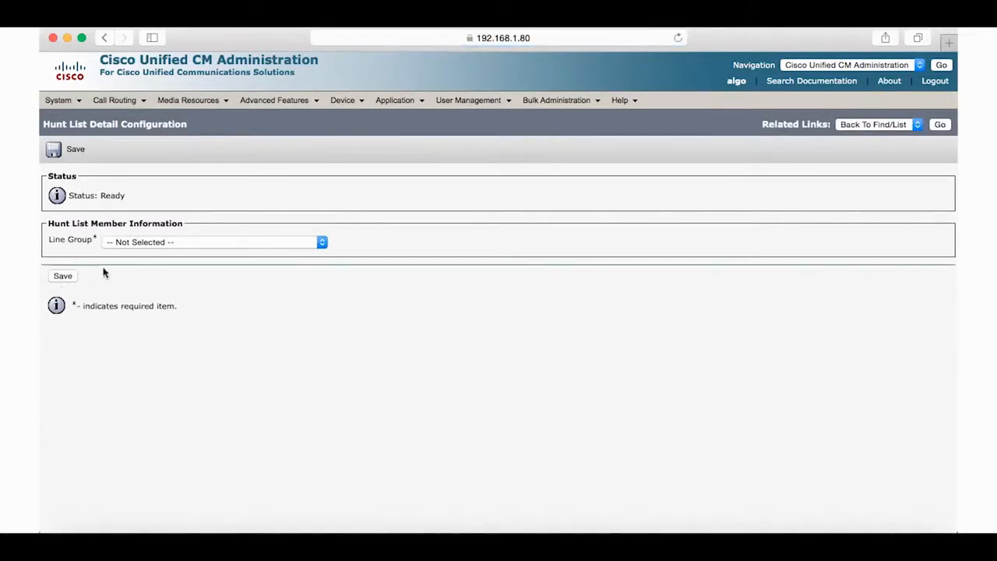
left_click(167, 242)
left_click(166, 254)
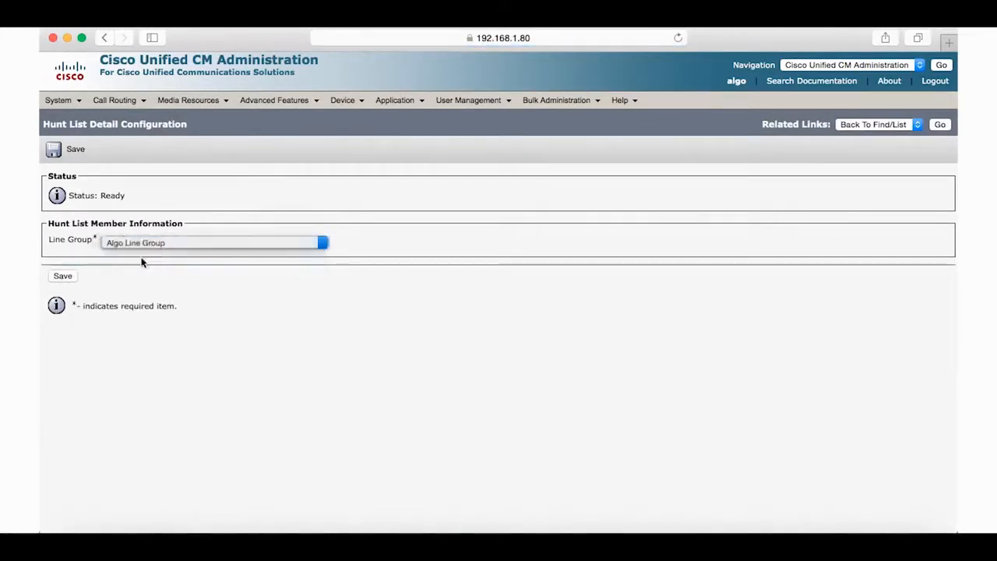
left_click(64, 277)
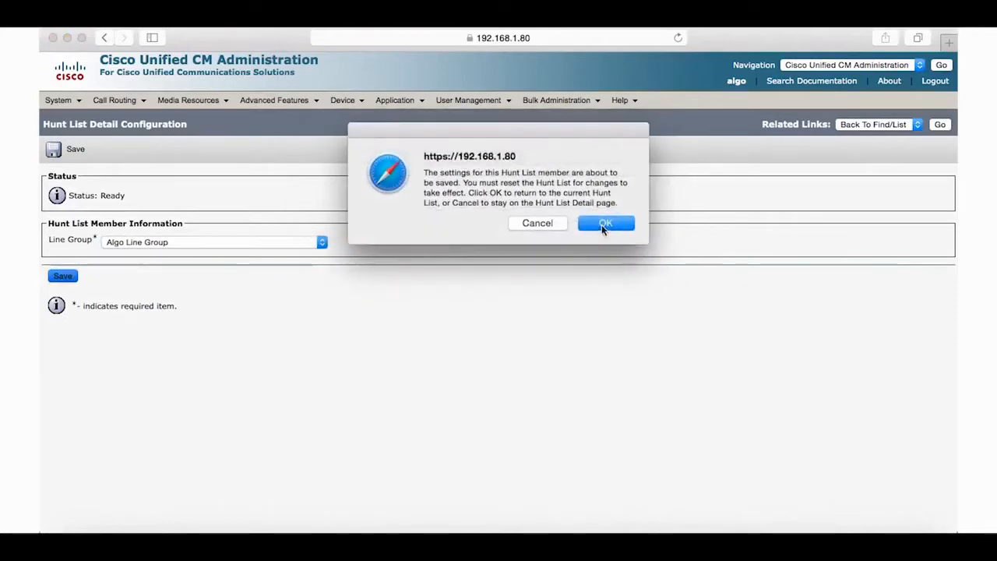
left_click(605, 224)
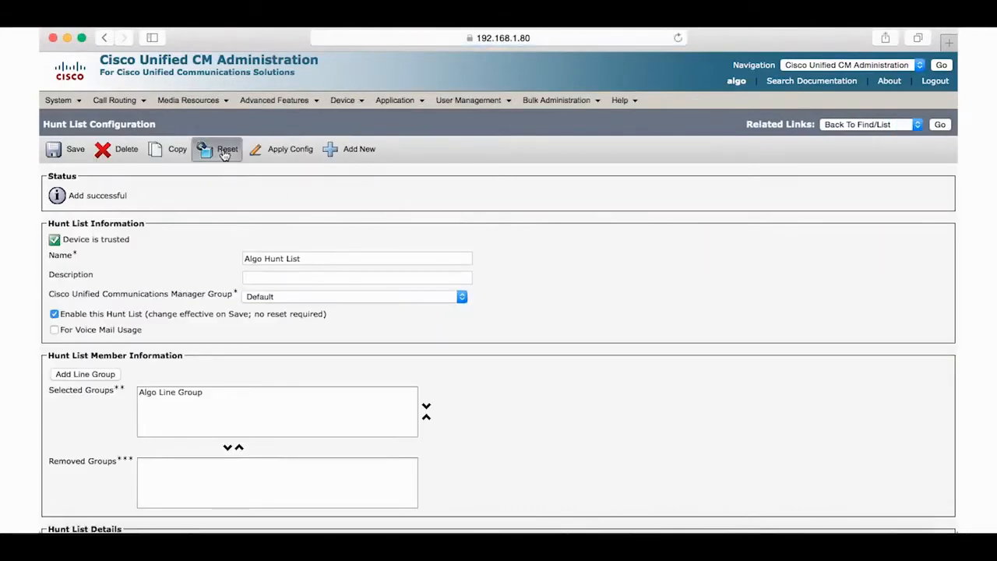
Reset Algo Hunt List
left_click(209, 156)
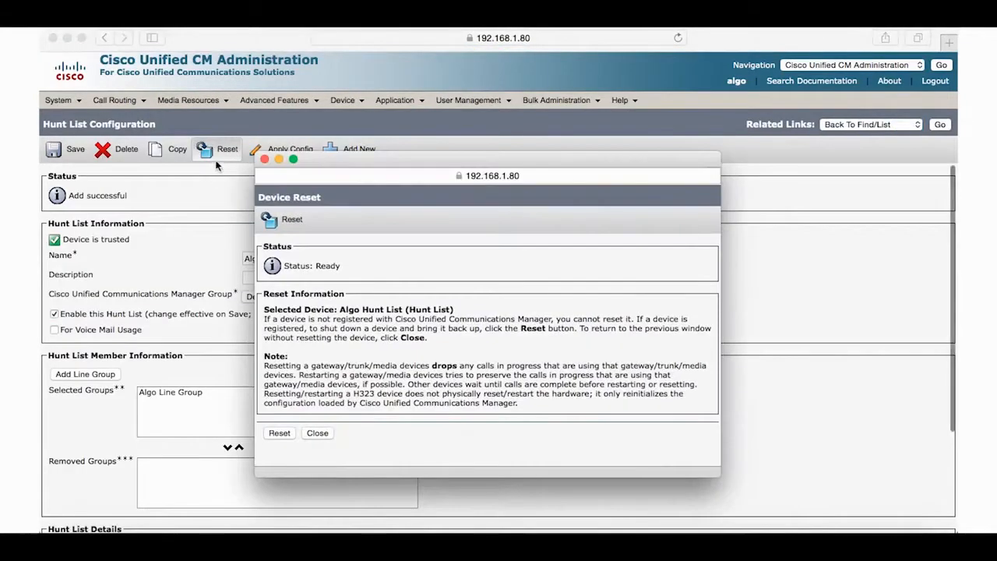
left_click(294, 437)
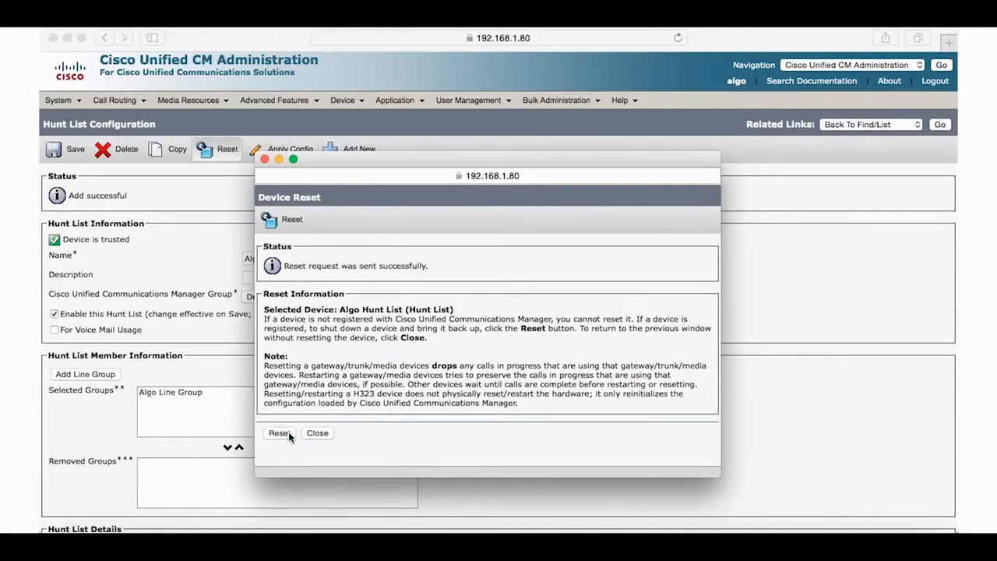
left_click(315, 435)
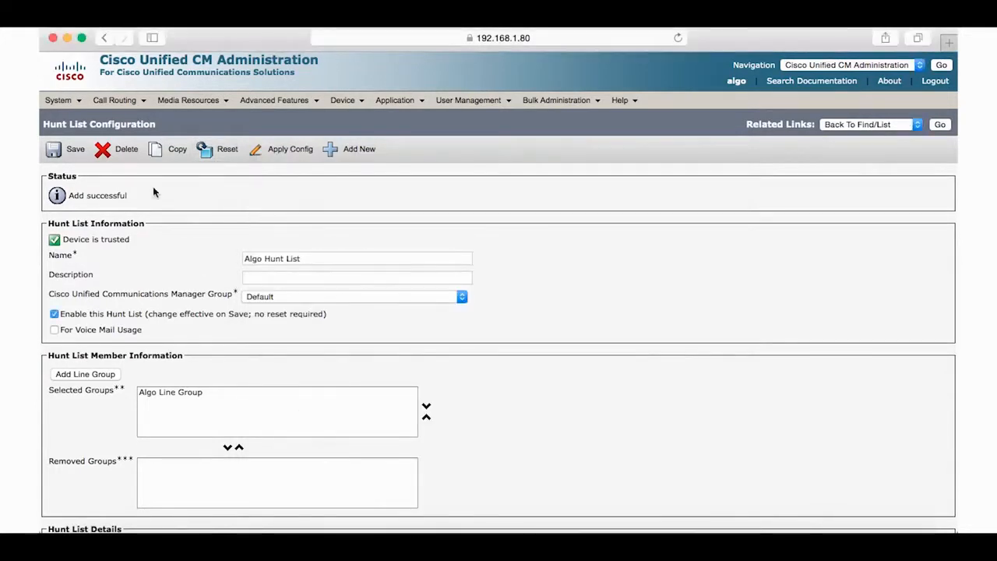
Add hunt pilot number 1111 routed to Algo Hunt List and save it
left_click(114, 99)
mouse_move(129, 168)
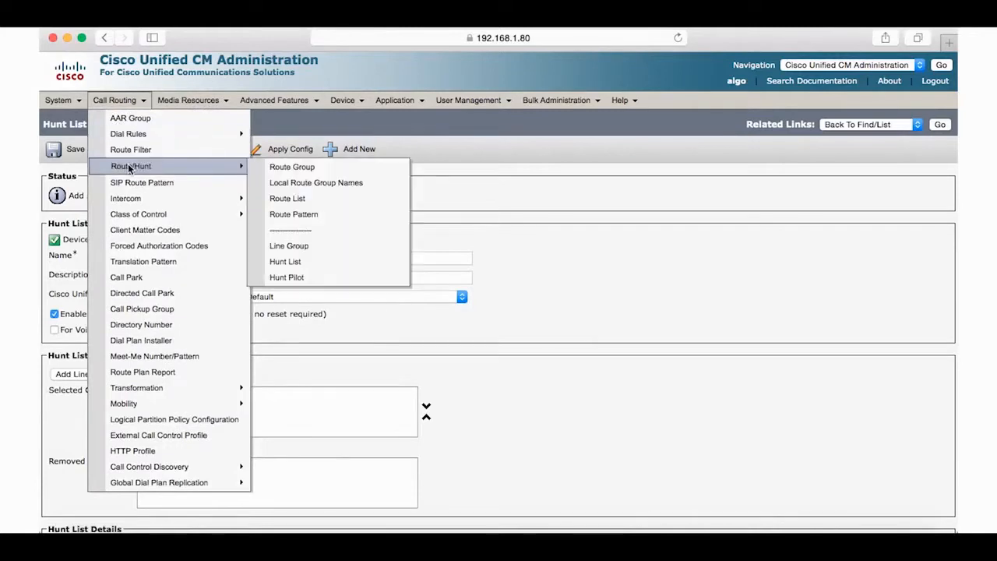
left_click(285, 278)
left_click(74, 234)
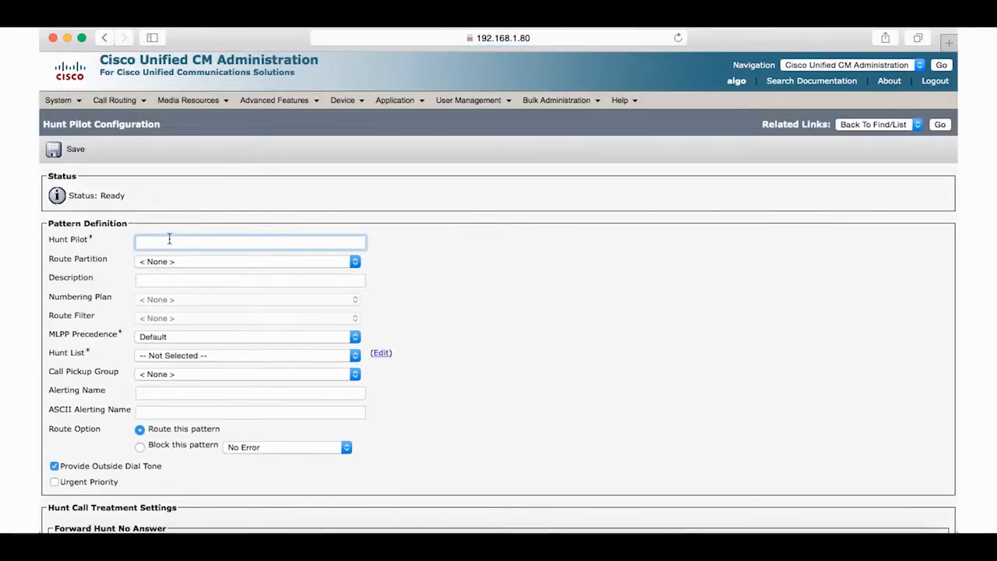
type("1111")
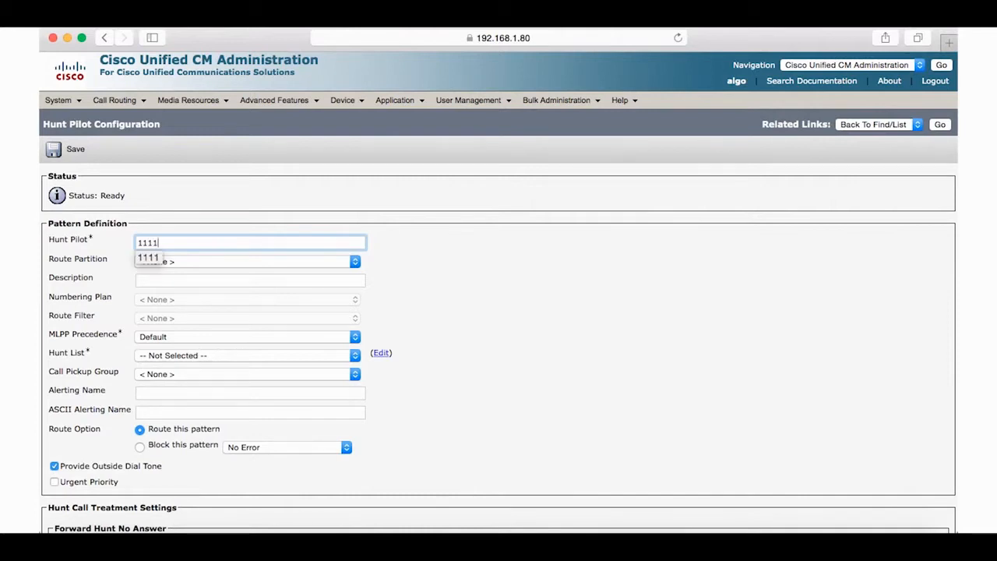
left_click(217, 285)
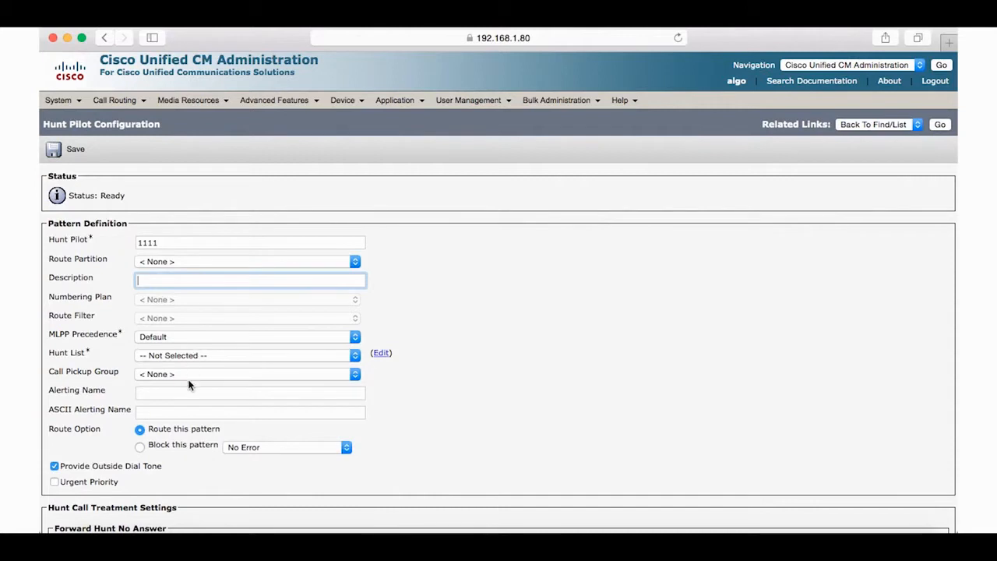
scroll(189, 384, "down", 3)
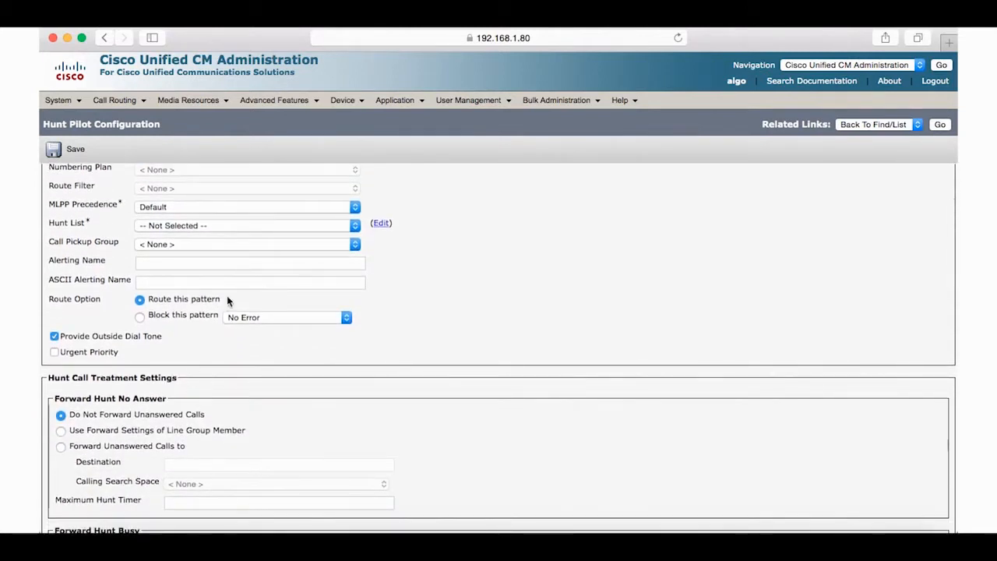
left_click(261, 226)
left_click(226, 235)
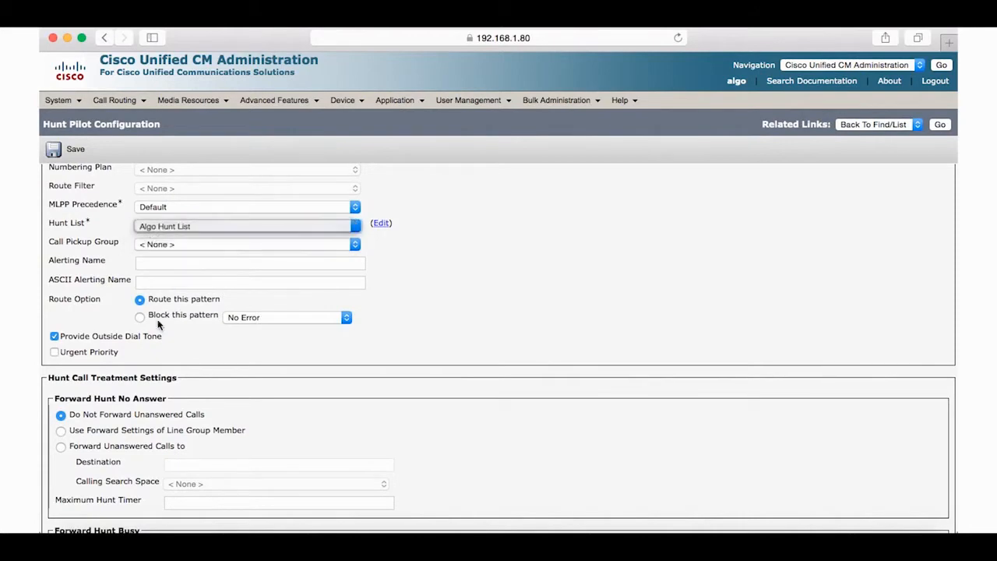
scroll(138, 413, "down", 20)
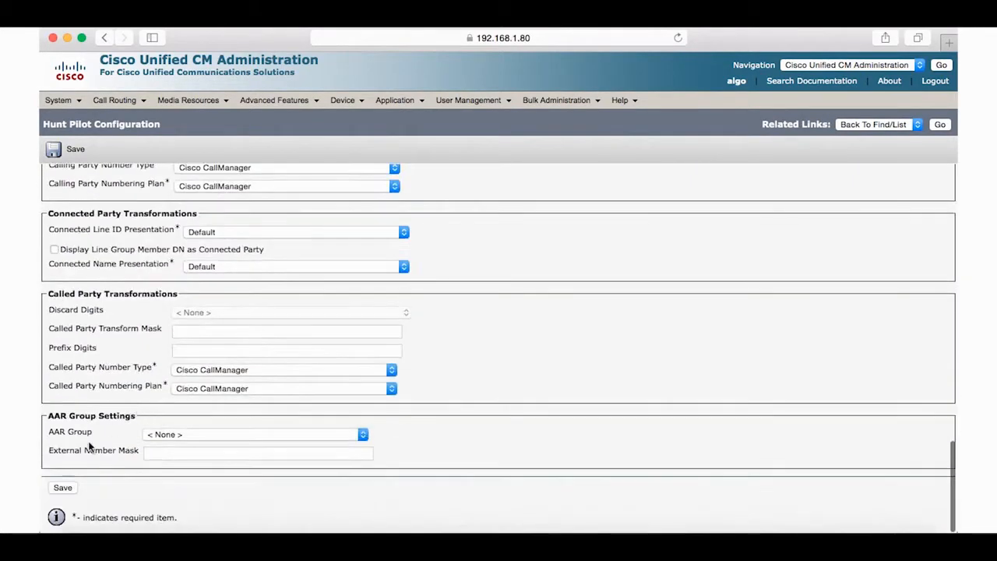
left_click(62, 487)
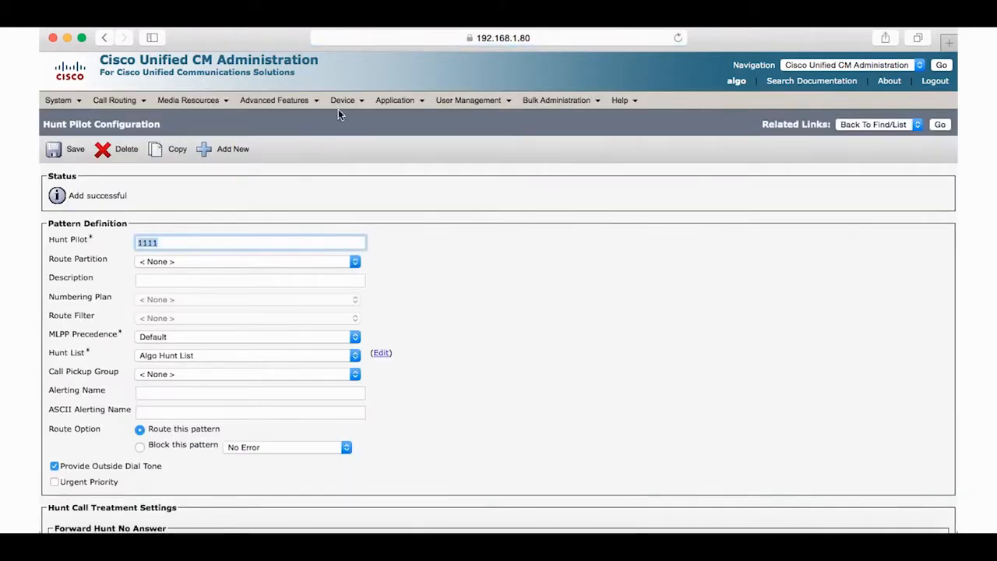
On the Cisco 9971 phone, set extension 1081's Forward All destination to 1111 and save
mouse_move(343, 101)
left_click(358, 163)
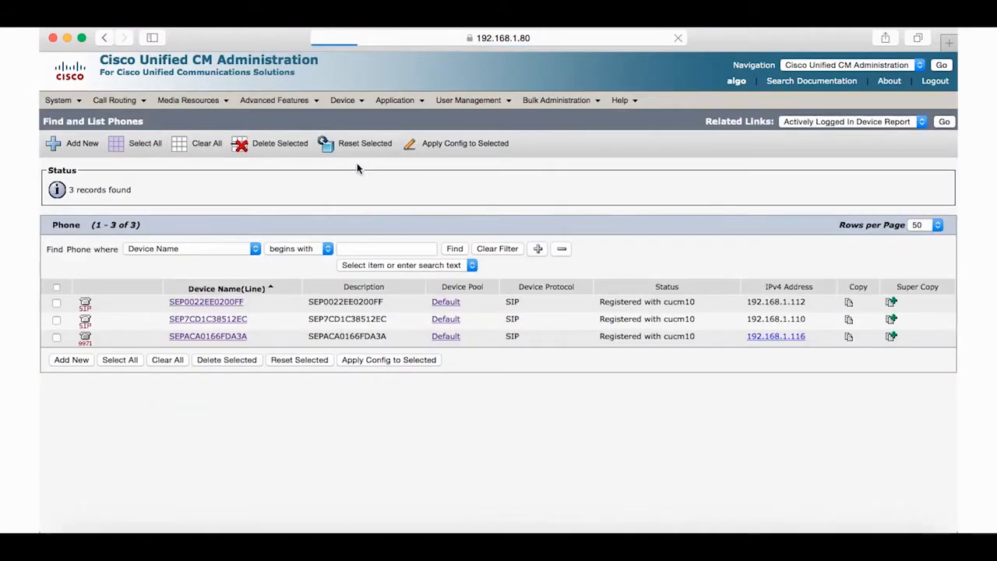
left_click(201, 338)
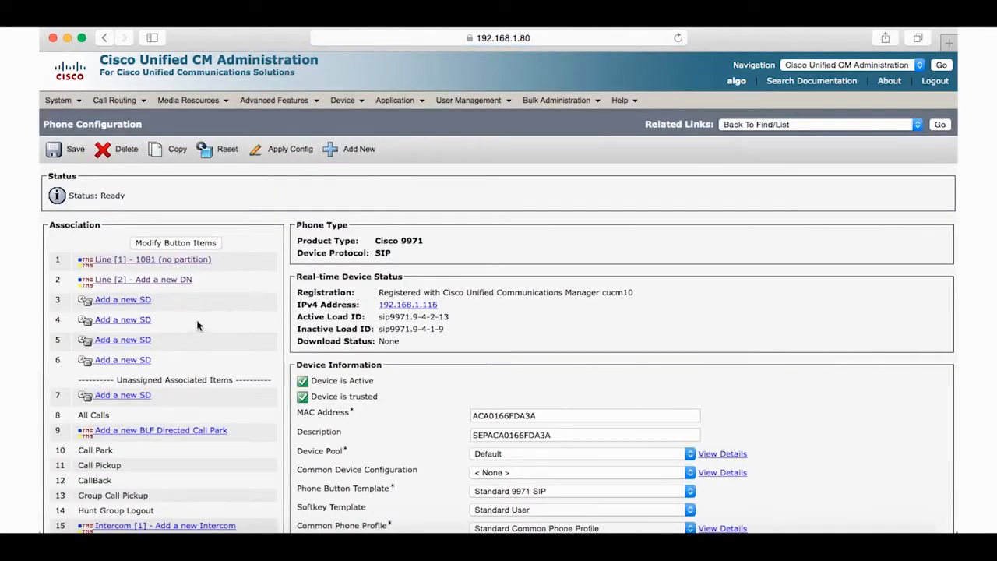
left_click(176, 262)
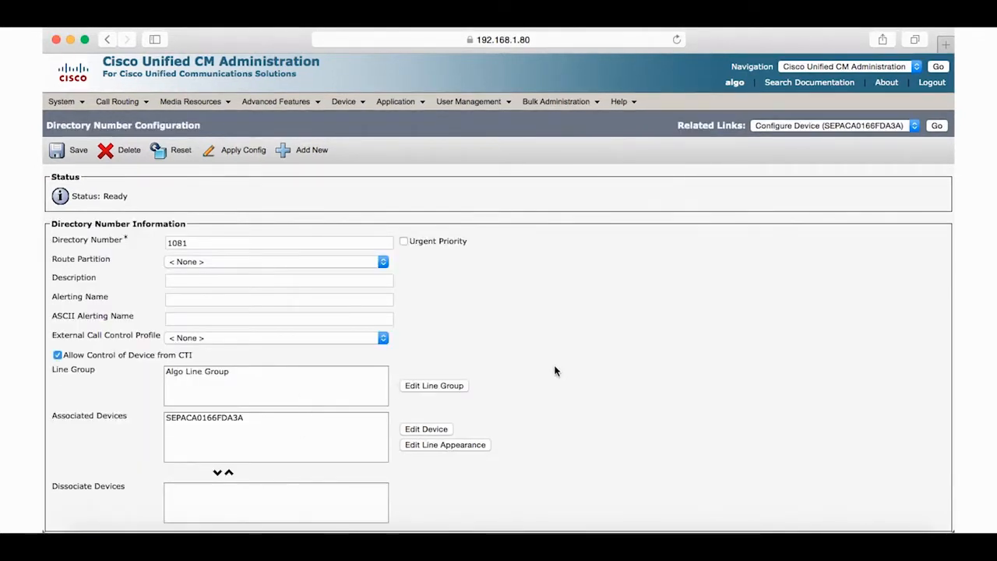
scroll(555, 371, "down", 15)
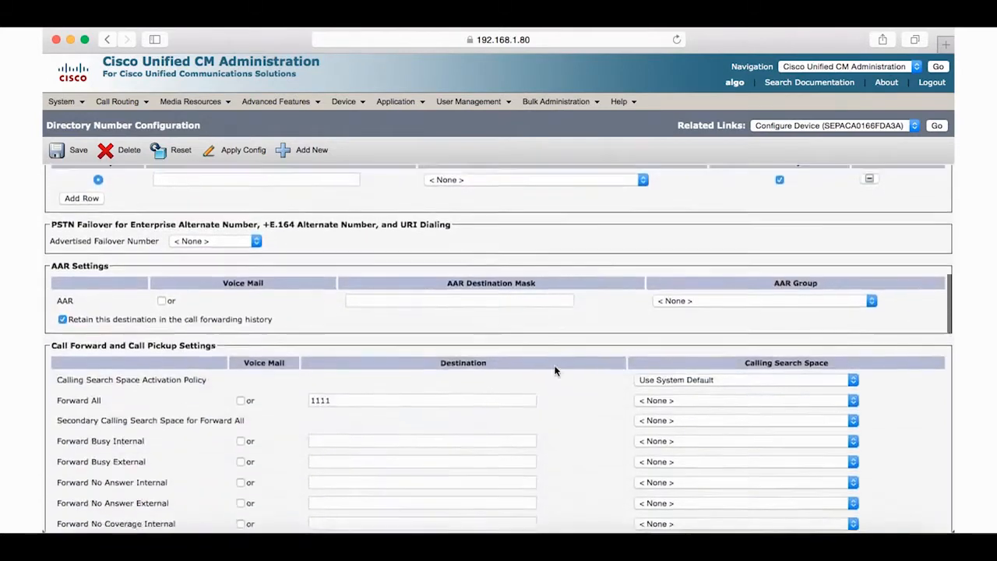
scroll(554, 371, "down", 5)
left_click(349, 234)
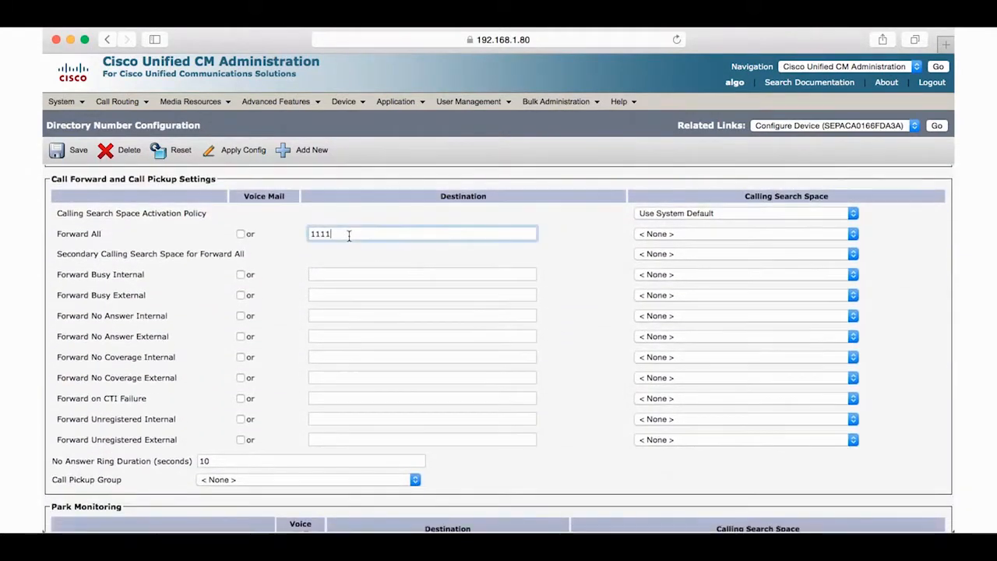
scroll(382, 446, "down", 3)
scroll(382, 446, "down", 10)
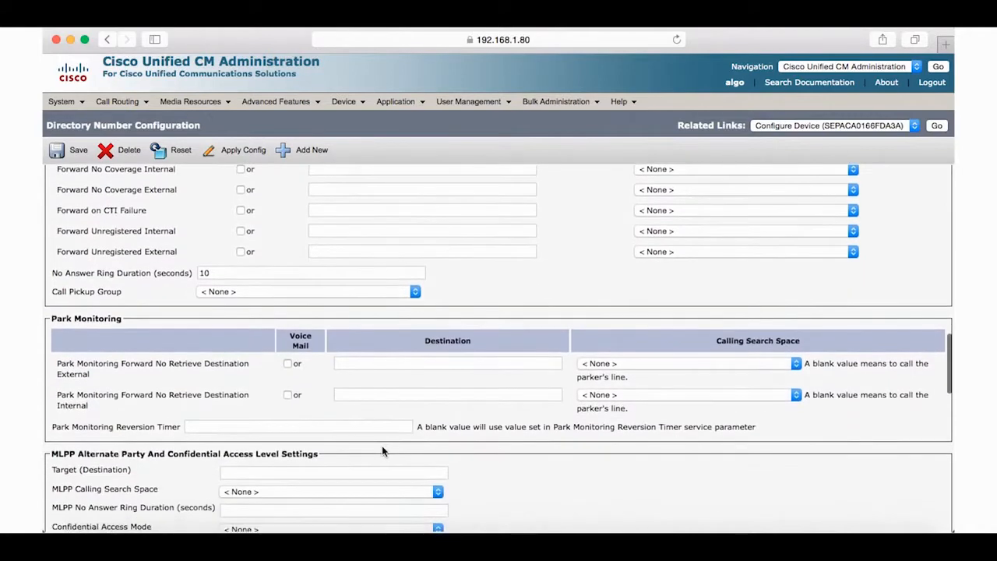
scroll(382, 449, "down", 10)
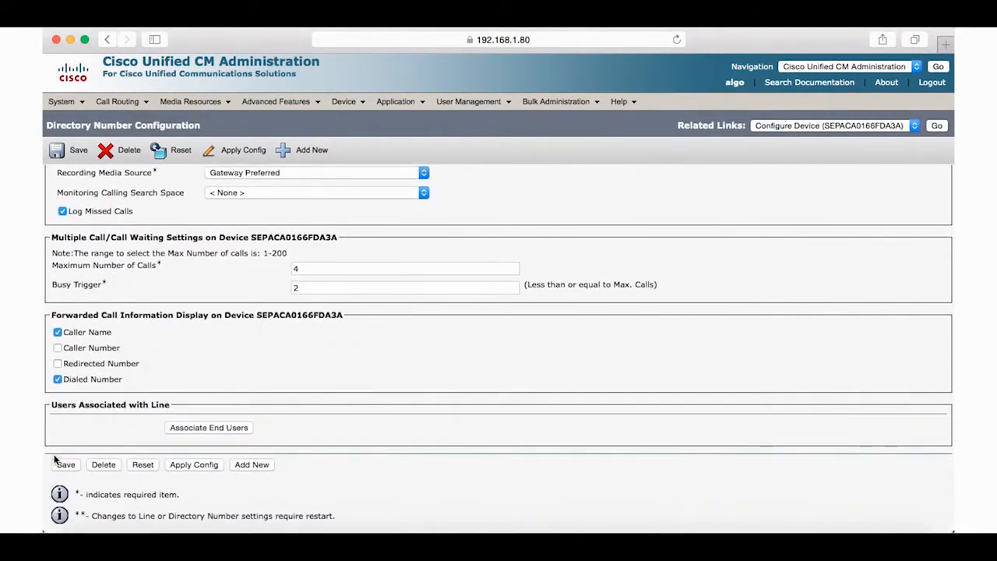
left_click(64, 465)
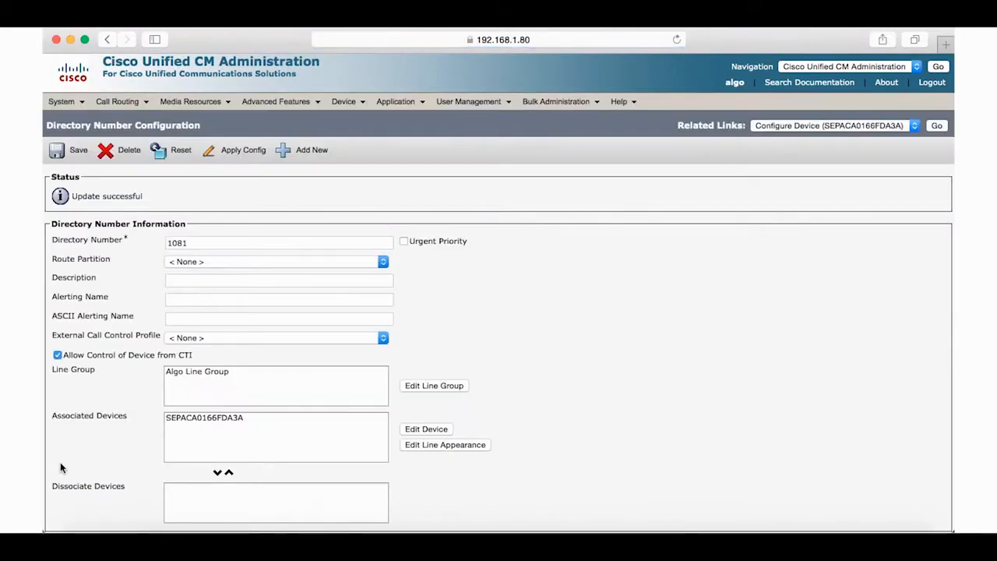